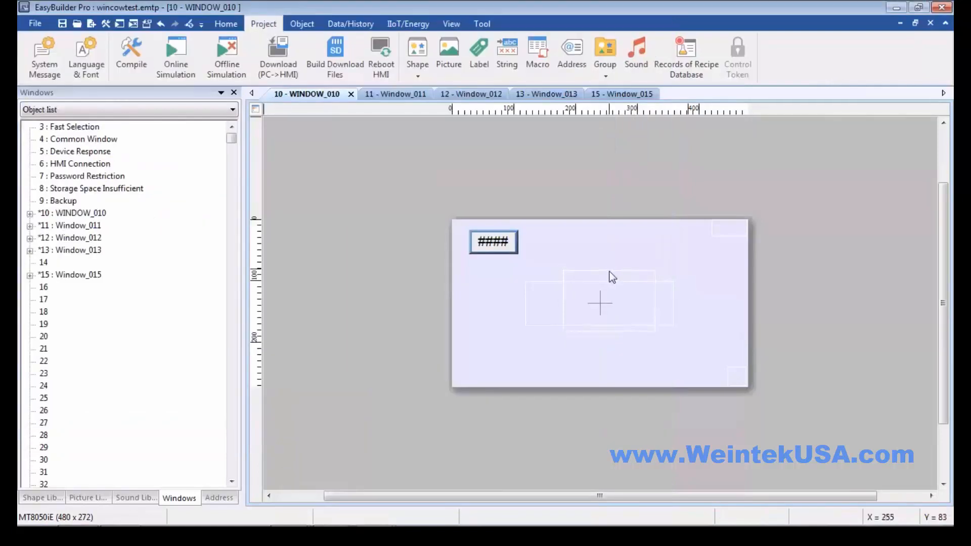
Check the read address in the centre indirect window object's properties on window 10 and close them without changes.
{"action": "double_click", "coordinate": [609, 271]}
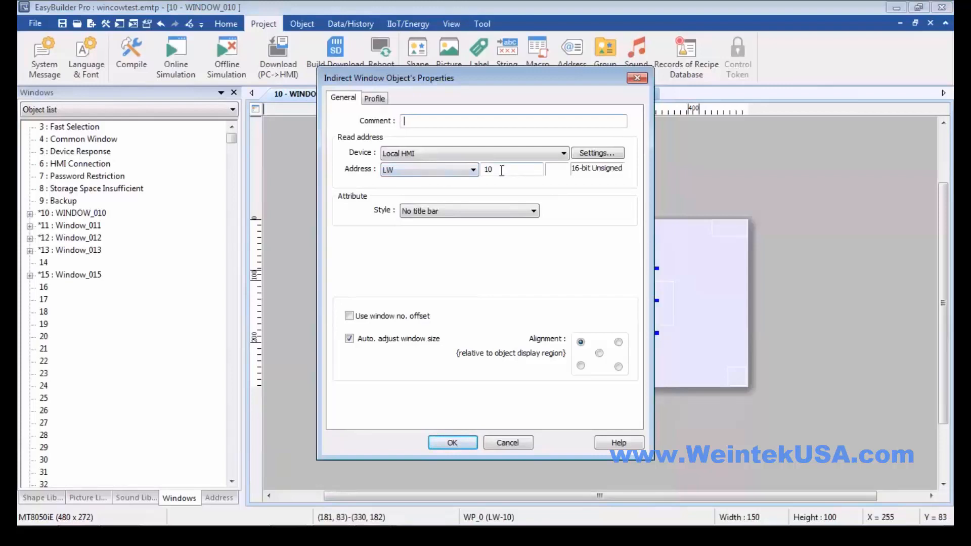
{"action": "left_click", "coordinate": [506, 442]}
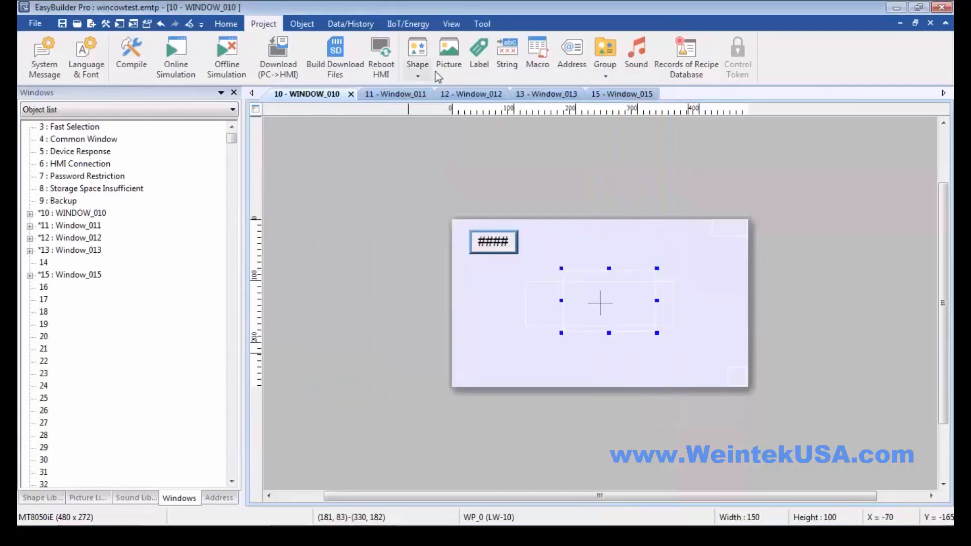
Add a numeric input object with Local HMI address LW-10 to window 10, below the existing numeric object.
{"action": "left_click", "coordinate": [302, 23]}
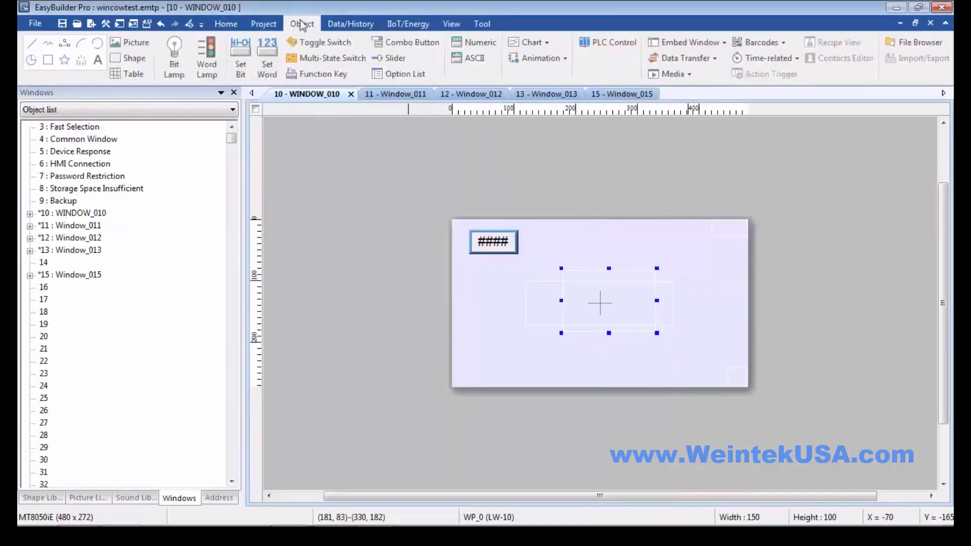
{"action": "left_click", "coordinate": [463, 43]}
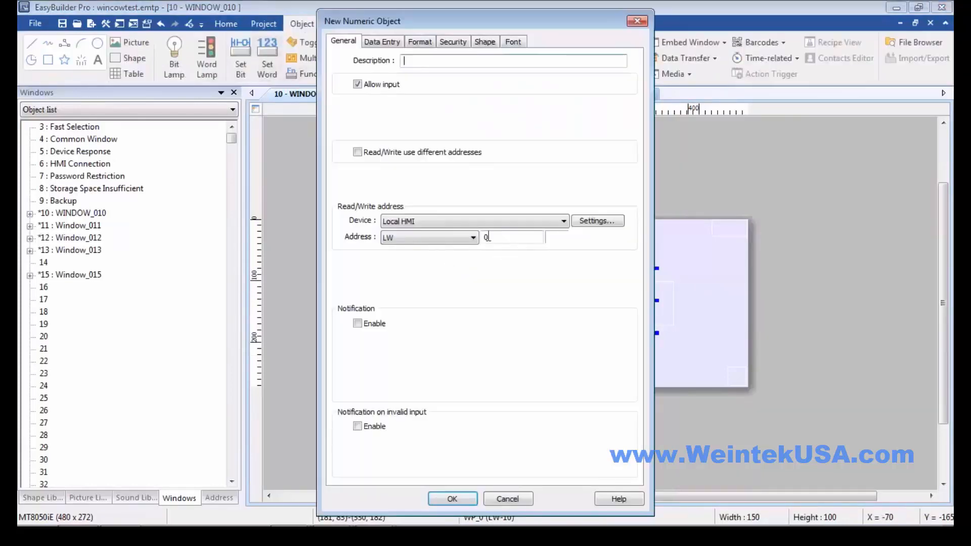
{"action": "double_click", "coordinate": [487, 238]}
{"action": "type", "text": "1"}
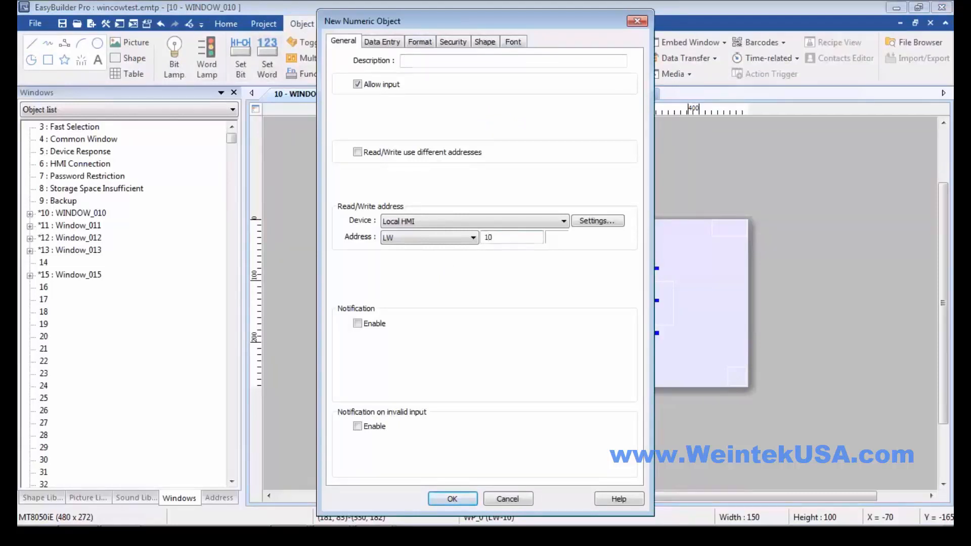
{"action": "type", "text": "0"}
{"action": "left_click", "coordinate": [453, 499]}
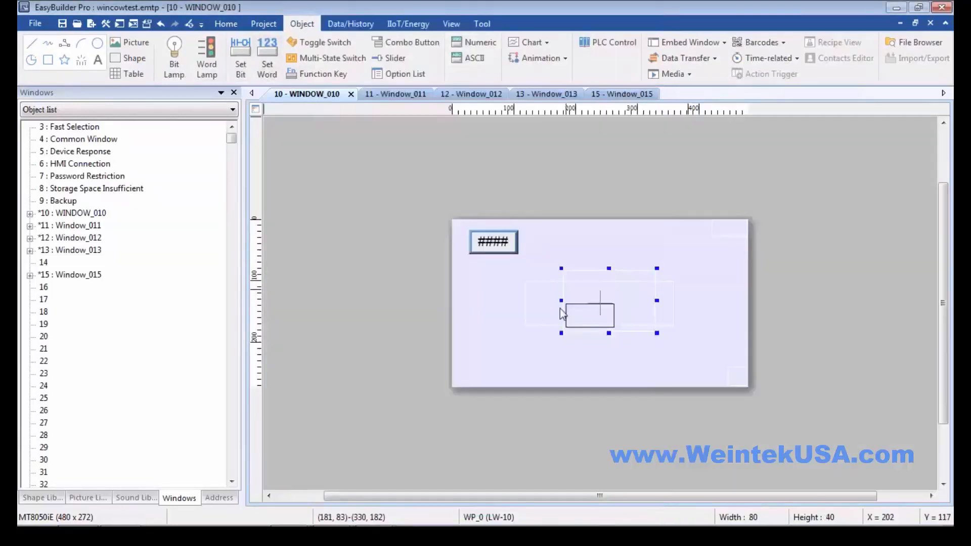
{"action": "left_click", "coordinate": [466, 308]}
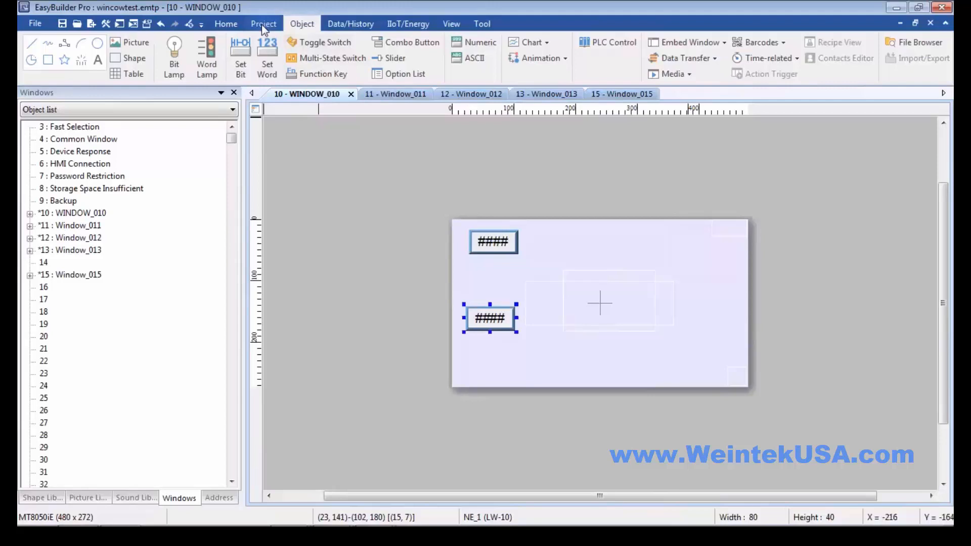
Simulate the project offline and enter 11 in the upper numeric field.
{"action": "left_click", "coordinate": [135, 25]}
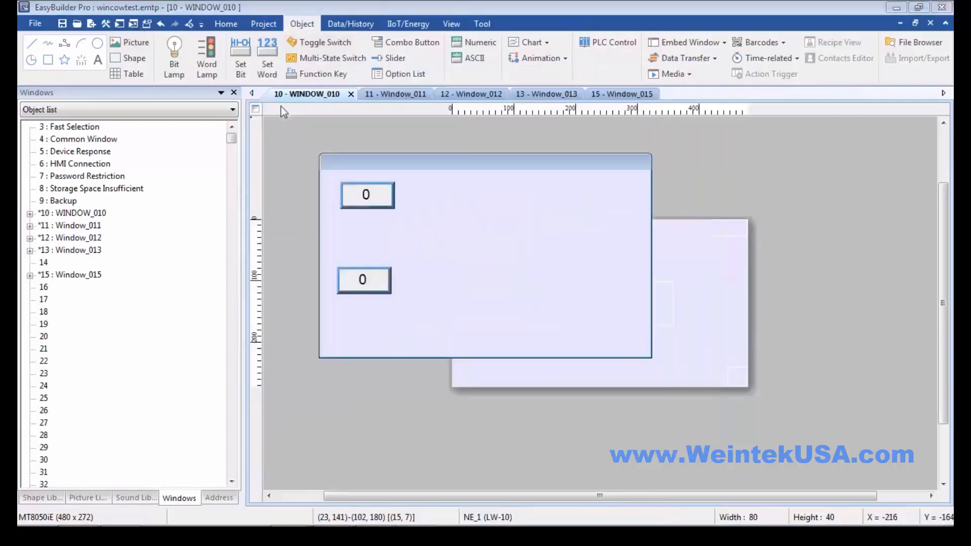
{"action": "left_click", "coordinate": [368, 198]}
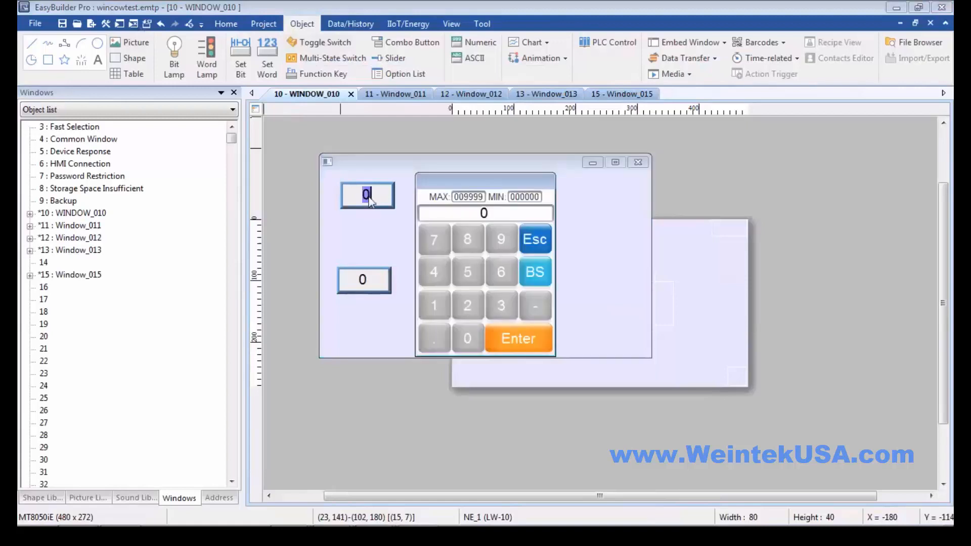
{"action": "left_click", "coordinate": [438, 306]}
{"action": "left_click", "coordinate": [438, 306]}
{"action": "left_click", "coordinate": [507, 332]}
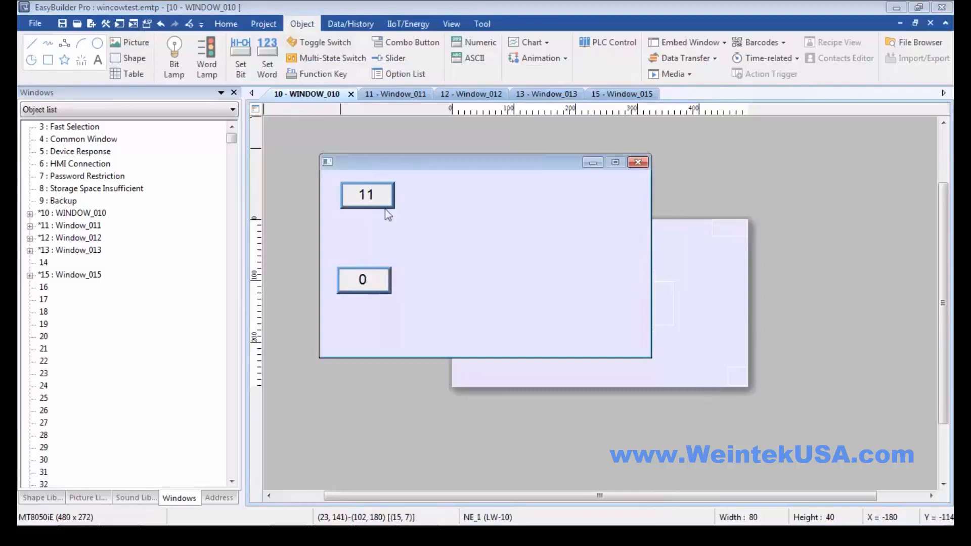
Try entering 11 in the simulation's lower numeric field and close the simulation.
{"action": "left_click", "coordinate": [363, 281]}
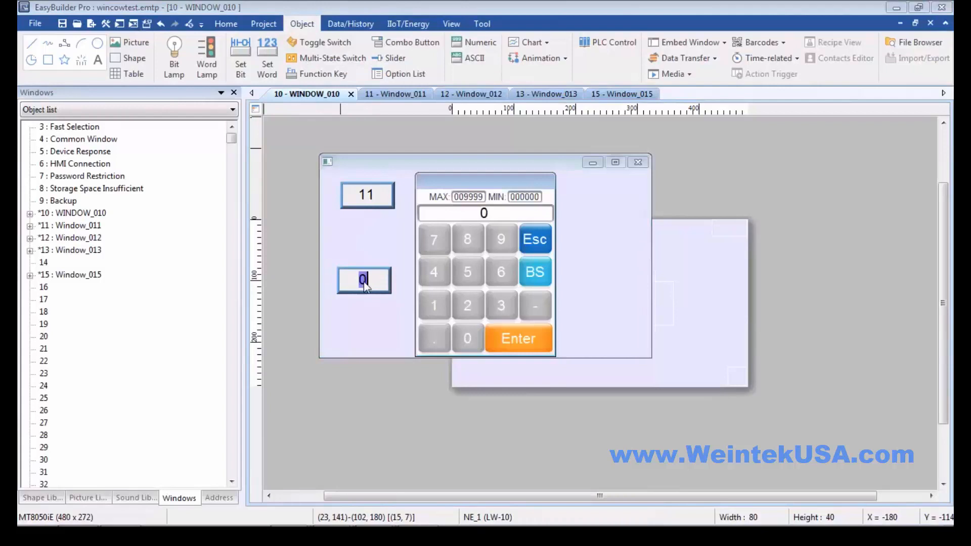
{"action": "double_click", "coordinate": [432, 308]}
{"action": "left_click", "coordinate": [498, 334]}
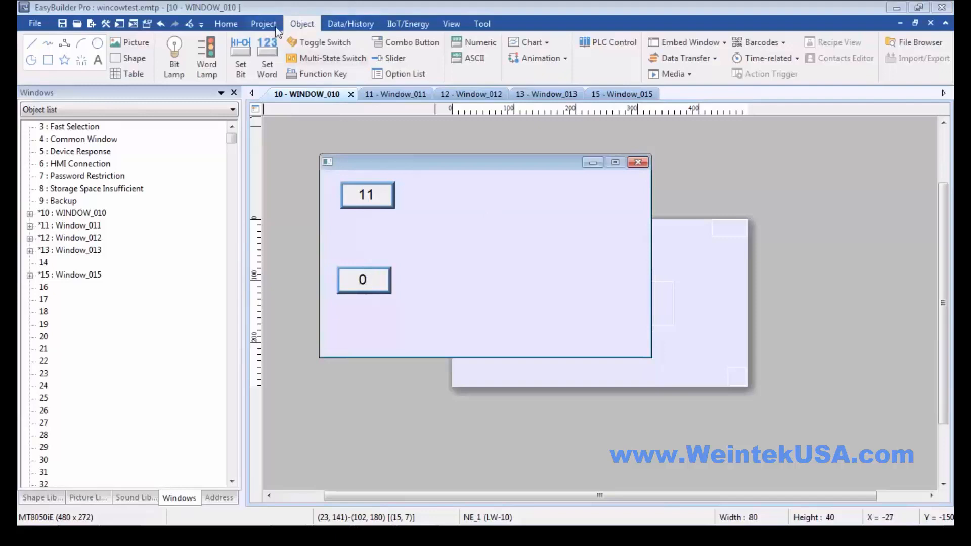
{"action": "left_click", "coordinate": [637, 162]}
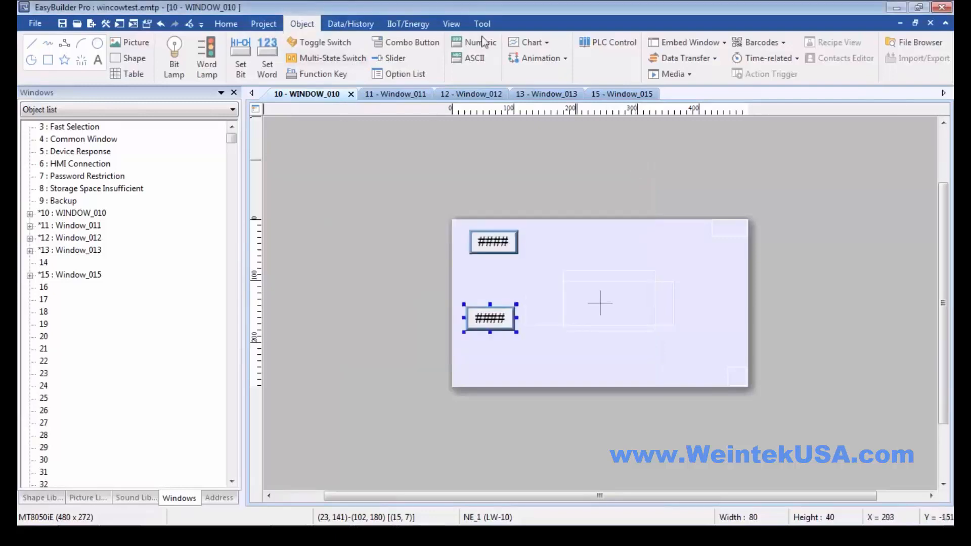
Open the win-offset macro and move its SetData line inside the if block, between the output assignment and end if.
{"action": "left_click", "coordinate": [264, 26]}
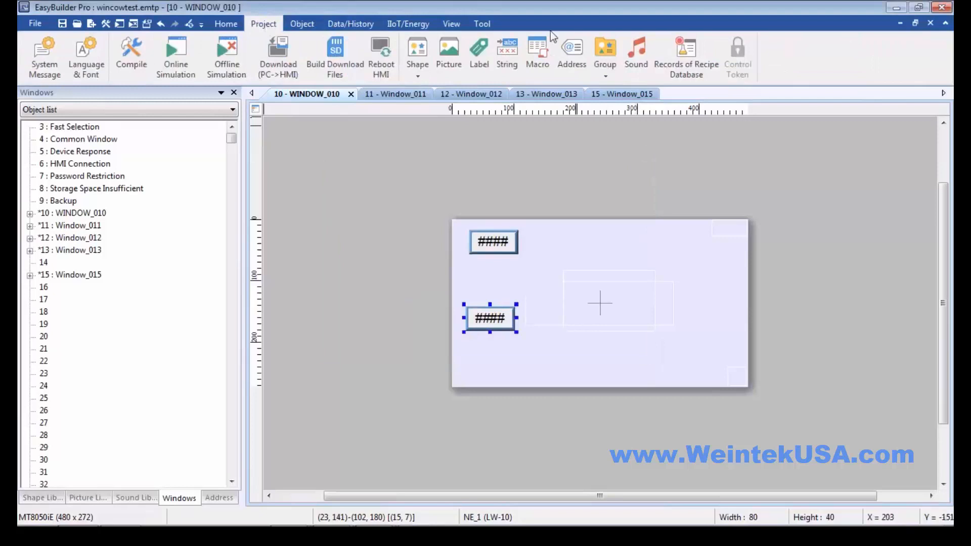
{"action": "left_click", "coordinate": [537, 50]}
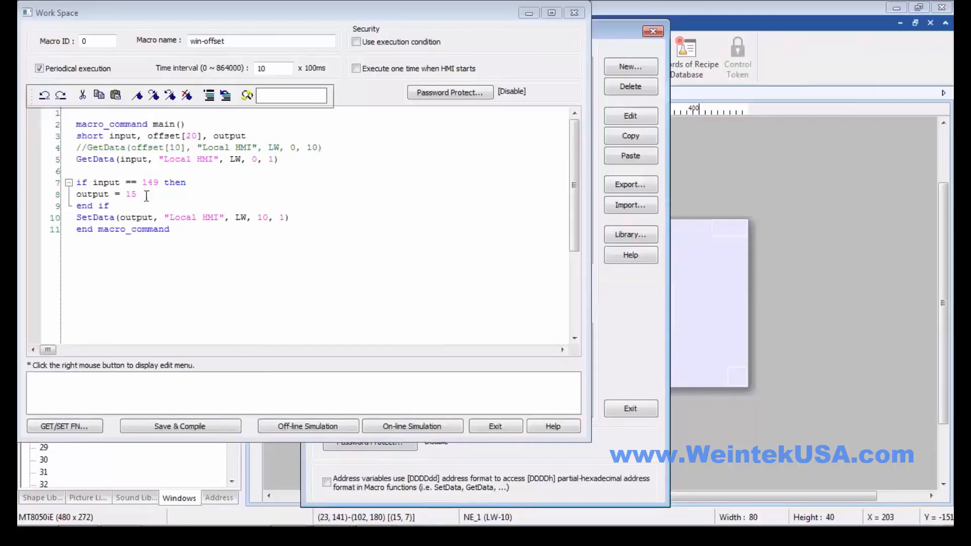
{"action": "key", "text": "shift+Left"}
{"action": "key", "text": "shift+Left"}
{"action": "key", "text": "shift+Left"}
{"action": "key", "text": "shift+Left"}
{"action": "key", "text": "shift+Left"}
{"action": "key", "text": "shift+Left"}
{"action": "key", "text": "shift+Left"}
{"action": "key", "text": "shift+Left"}
{"action": "key", "text": "shift+Left"}
{"action": "key", "text": "shift+Left"}
{"action": "key", "text": "shift+Left"}
{"action": "key", "text": "shift+Left"}
{"action": "key", "text": "shift+Left"}
{"action": "key", "text": "shift+Left"}
{"action": "key", "text": "shift+Left"}
{"action": "key", "text": "shift+Left"}
{"action": "key", "text": "shift+Left"}
{"action": "key", "text": "shift+Left"}
{"action": "key", "text": "shift+Left"}
{"action": "key", "text": "shift+Left"}
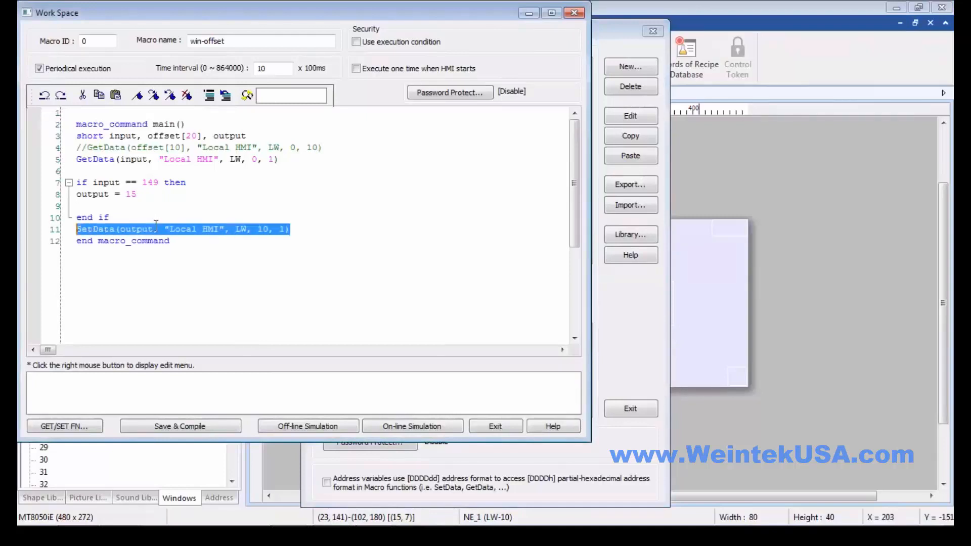
{"action": "key", "text": "shift+Left"}
{"action": "key", "text": "shift+Right"}
{"action": "left_click_drag", "start_coordinate": [154, 229], "coordinate": [142, 208]}
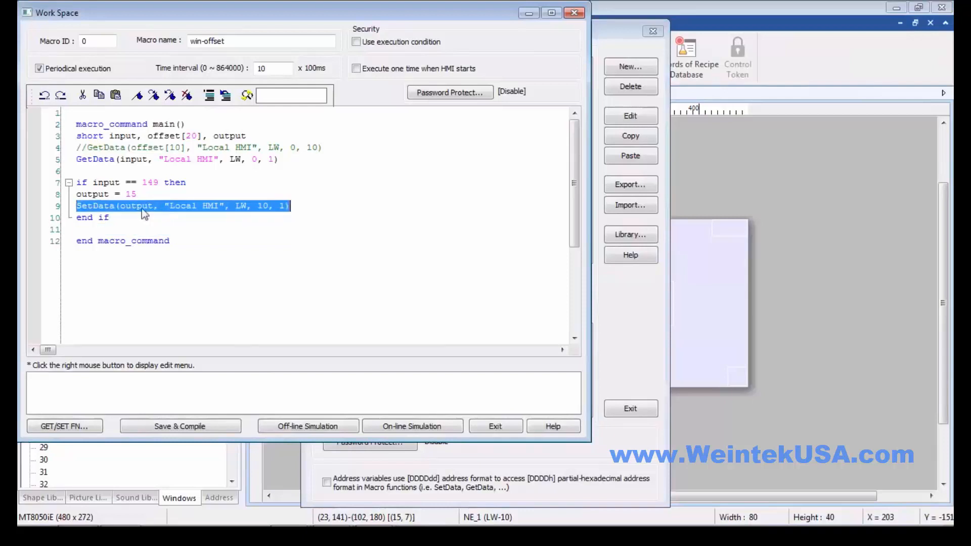
{"action": "left_click", "coordinate": [123, 228]}
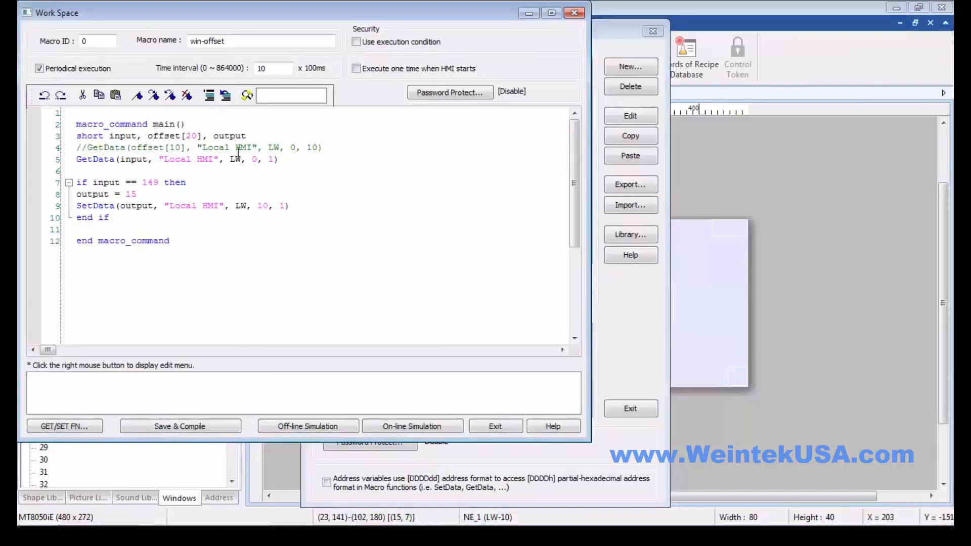
Examine the macro's SetData output variable, the if comparison value and the LW address read by GetData.
{"action": "left_click_drag", "start_coordinate": [120, 206], "coordinate": [150, 207]}
{"action": "left_click", "coordinate": [78, 220]}
{"action": "left_click", "coordinate": [91, 229]}
{"action": "left_click_drag", "start_coordinate": [159, 183], "coordinate": [143, 183]}
{"action": "left_click_drag", "start_coordinate": [255, 159], "coordinate": [236, 160]}
Save and compile the win-offset macro and leave the Macro Manager.
{"action": "left_click", "coordinate": [213, 429]}
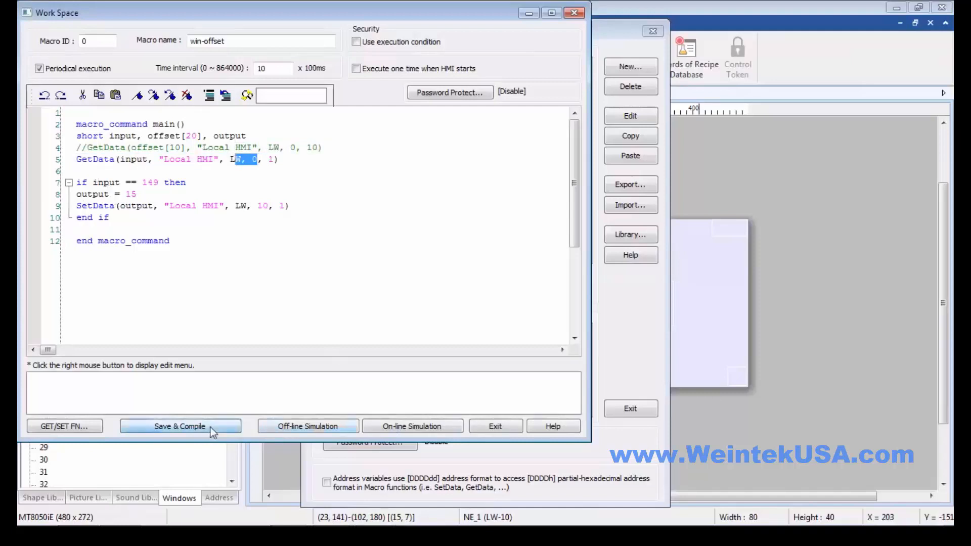
{"action": "left_click", "coordinate": [494, 428]}
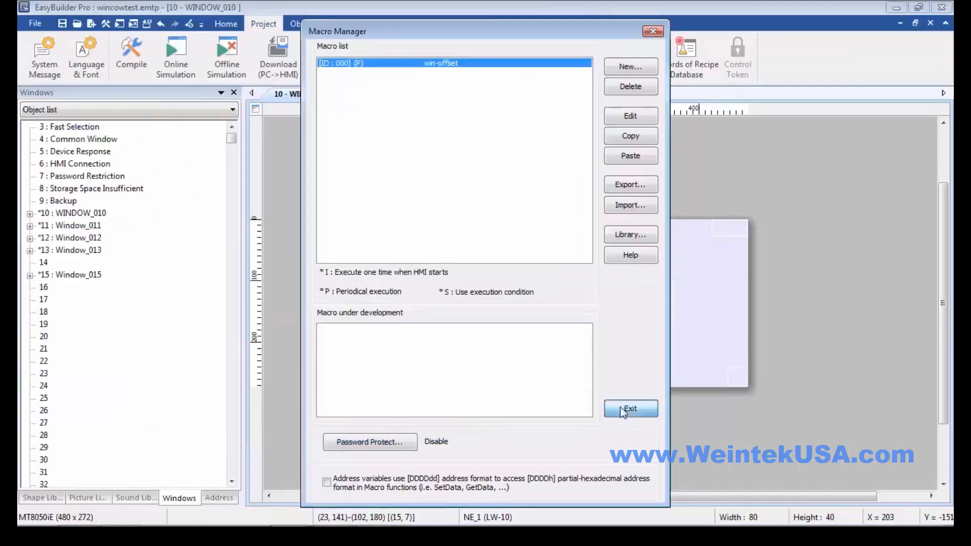
{"action": "left_click", "coordinate": [623, 411]}
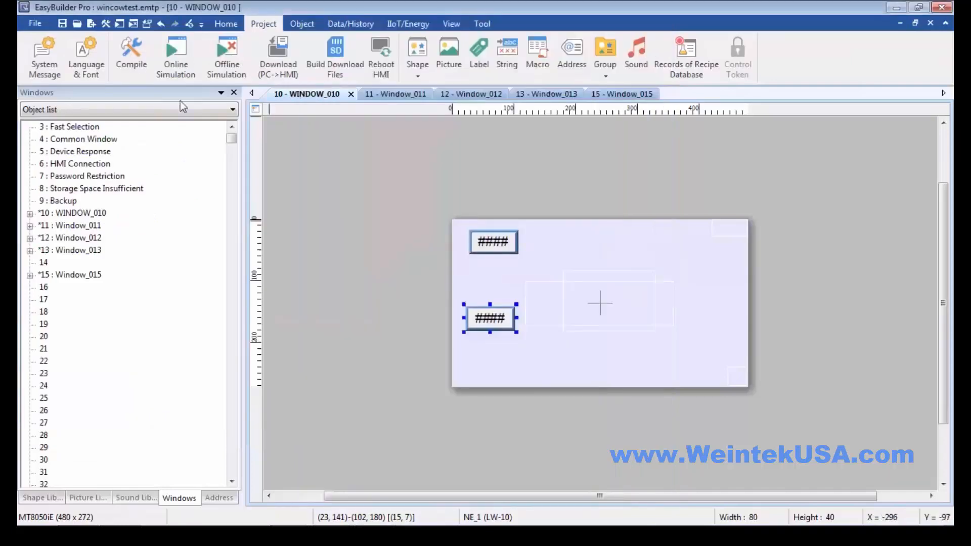
Restart the offline simulation and enter 11 in the lower numeric field to call up window 11.
{"action": "left_click", "coordinate": [232, 48]}
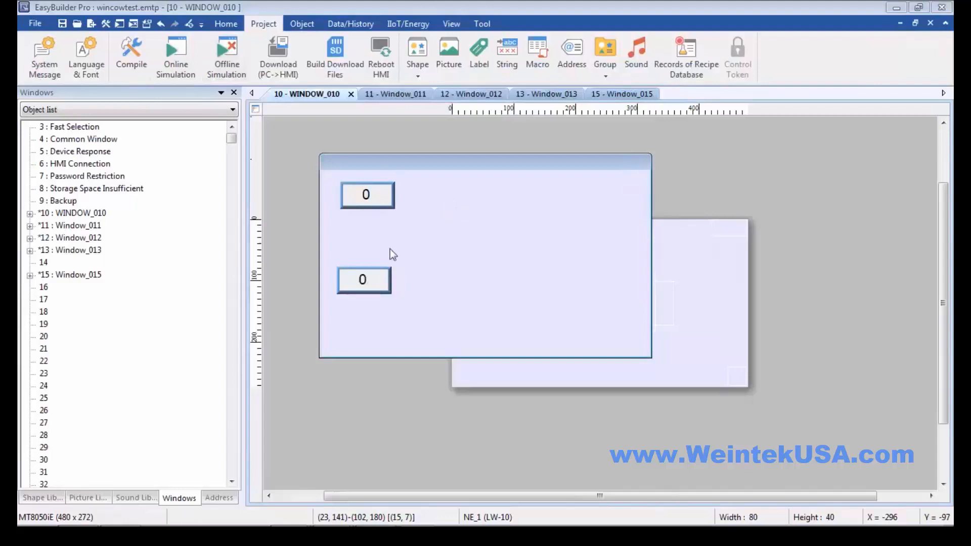
{"action": "left_click", "coordinate": [363, 283]}
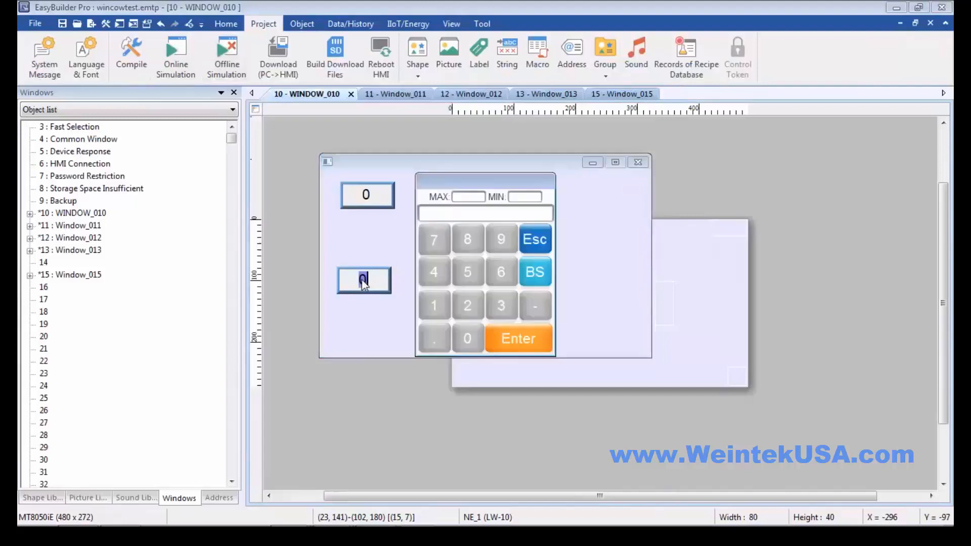
{"action": "left_click", "coordinate": [431, 305]}
{"action": "left_click", "coordinate": [431, 305]}
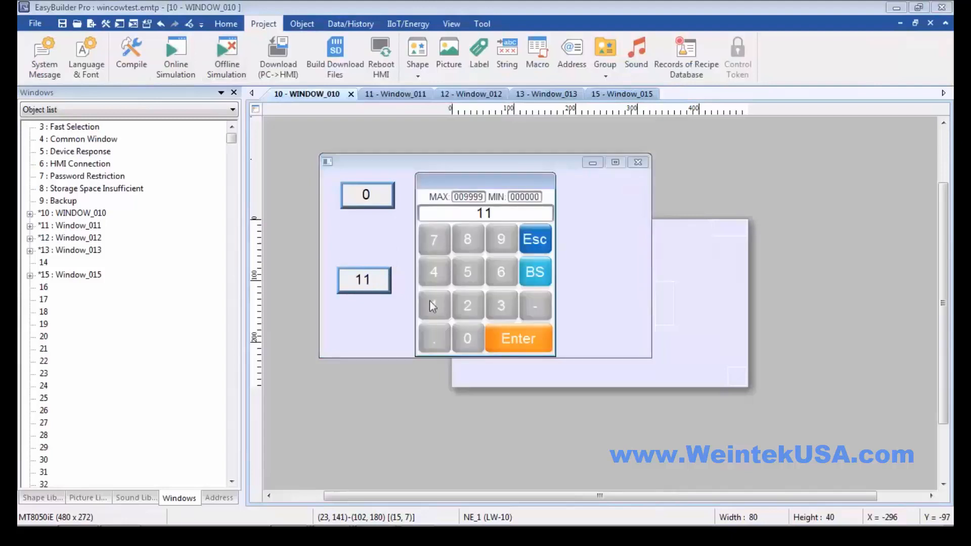
{"action": "left_click", "coordinate": [525, 340]}
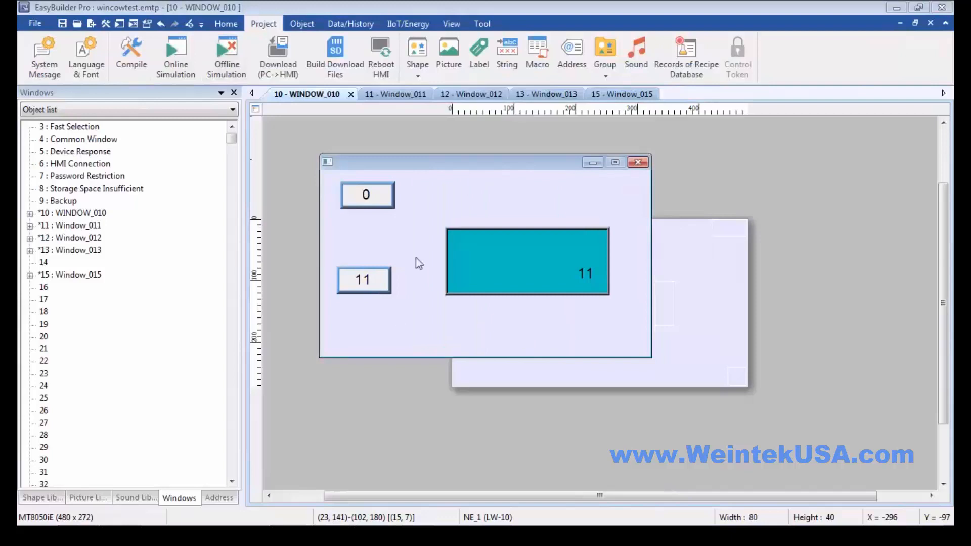
Enter 149 in the simulation's upper numeric field to test the macro, and close the simulation.
{"action": "left_click", "coordinate": [366, 199]}
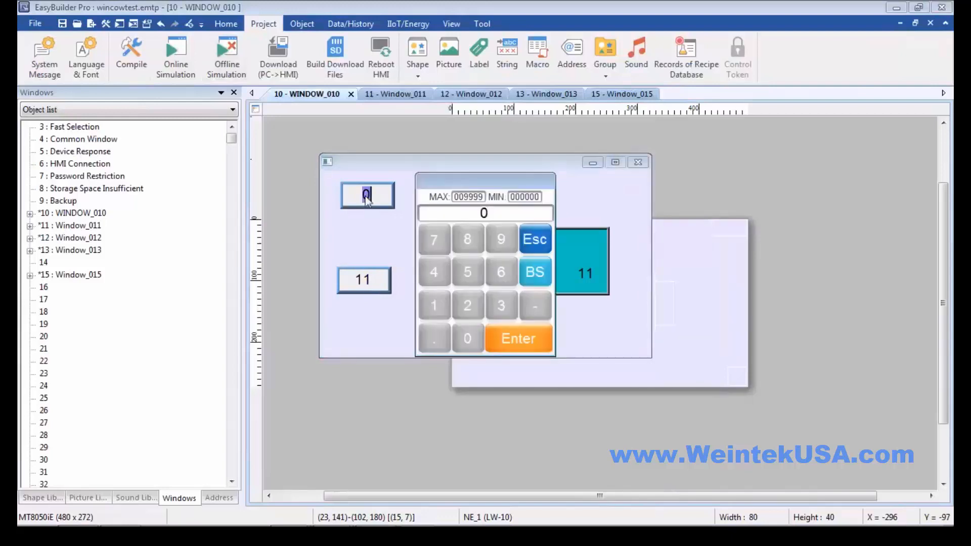
{"action": "left_click", "coordinate": [429, 309]}
{"action": "left_click", "coordinate": [431, 278]}
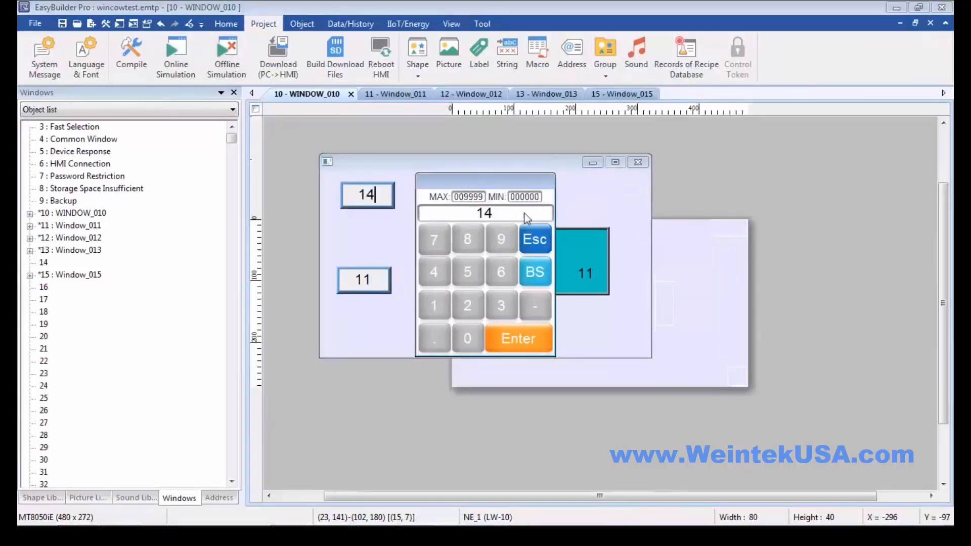
{"action": "left_click", "coordinate": [504, 239]}
{"action": "left_click", "coordinate": [500, 341]}
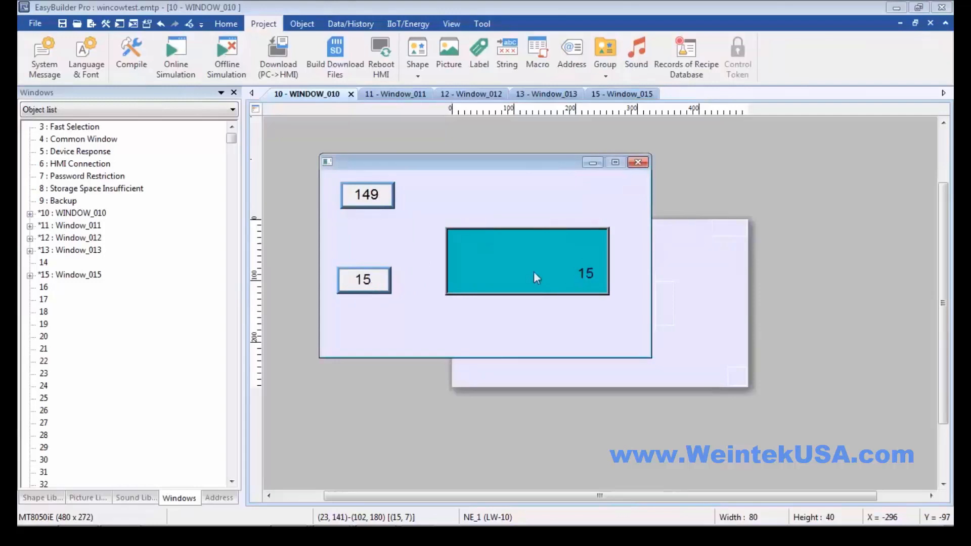
{"action": "left_click", "coordinate": [637, 163]}
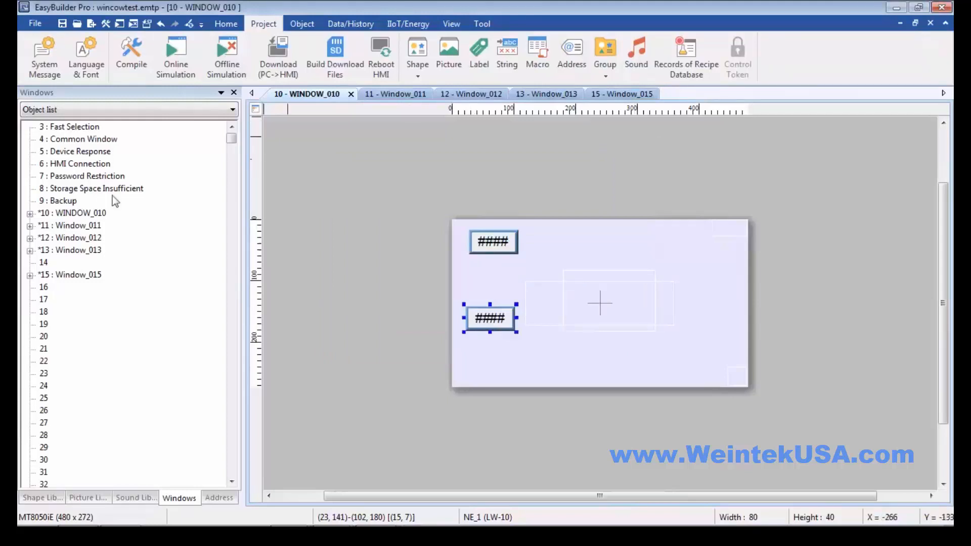
Open window 11 and place a toggle switch for Local HMI address LB-0 at its left edge.
{"action": "double_click", "coordinate": [70, 226]}
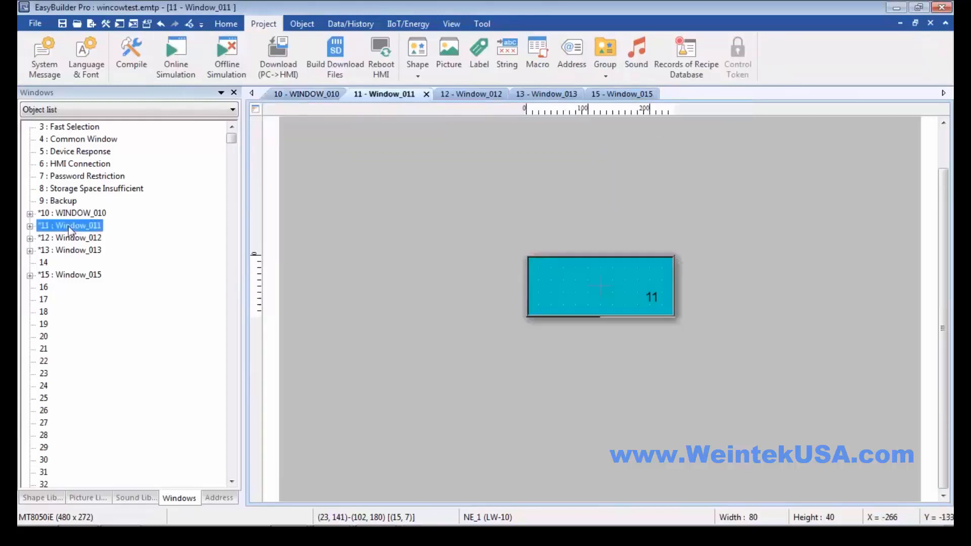
{"action": "left_click", "coordinate": [302, 24]}
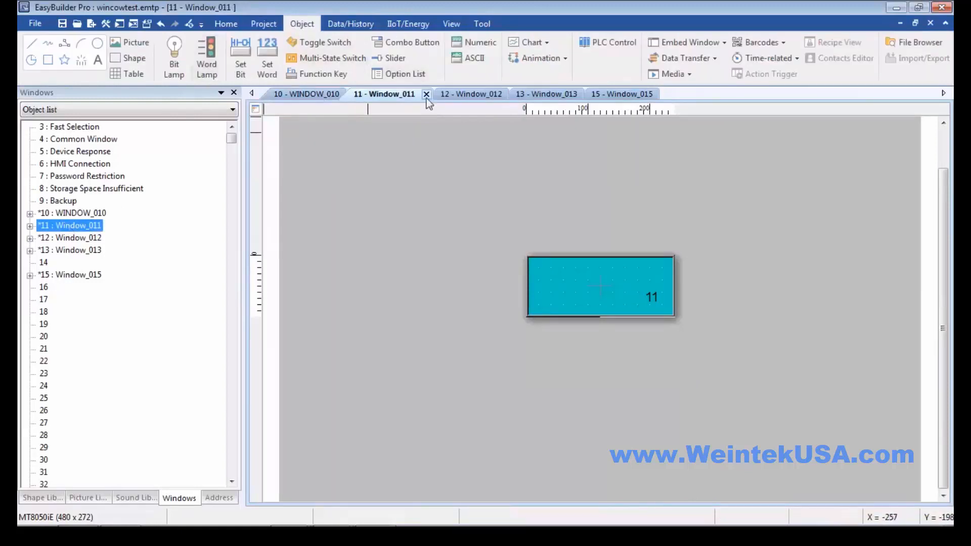
{"action": "left_click", "coordinate": [297, 43]}
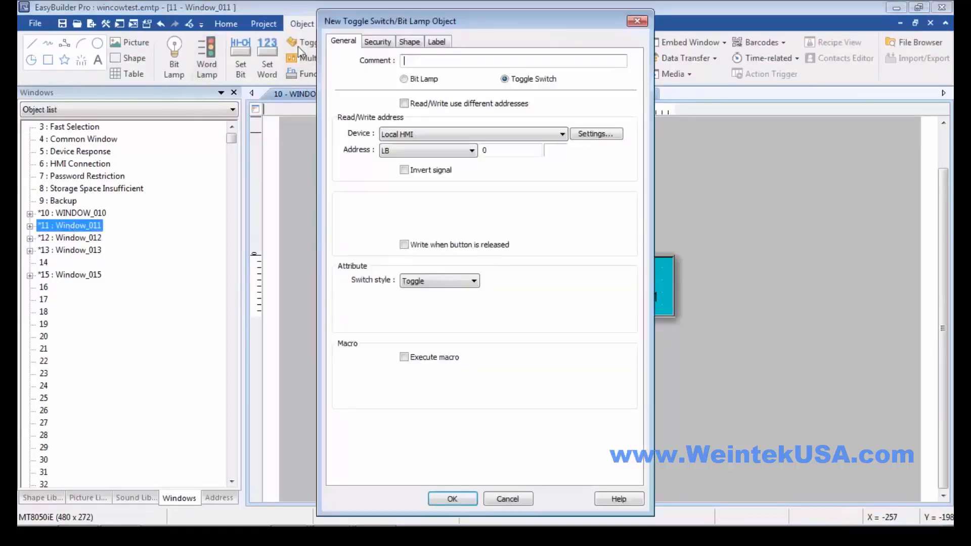
{"action": "left_click", "coordinate": [454, 499]}
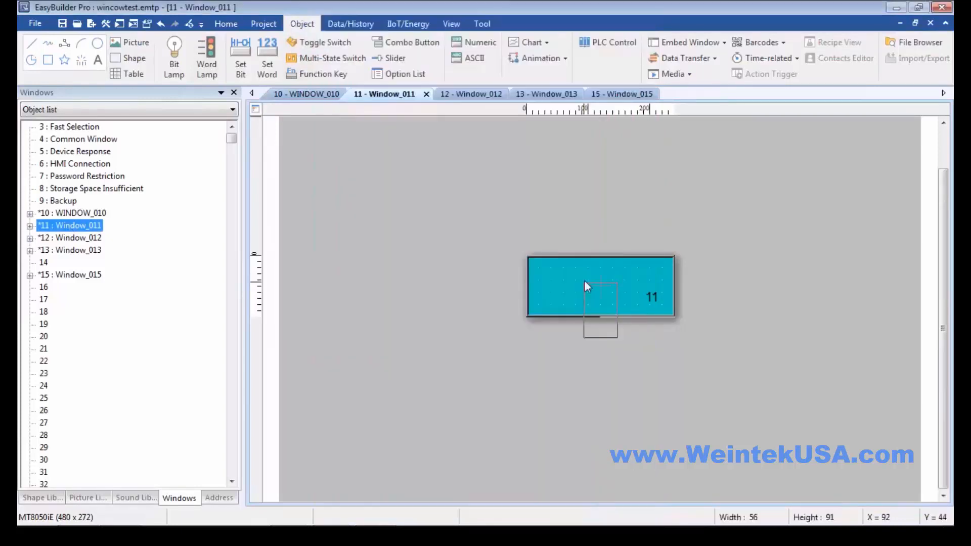
{"action": "left_click", "coordinate": [530, 259]}
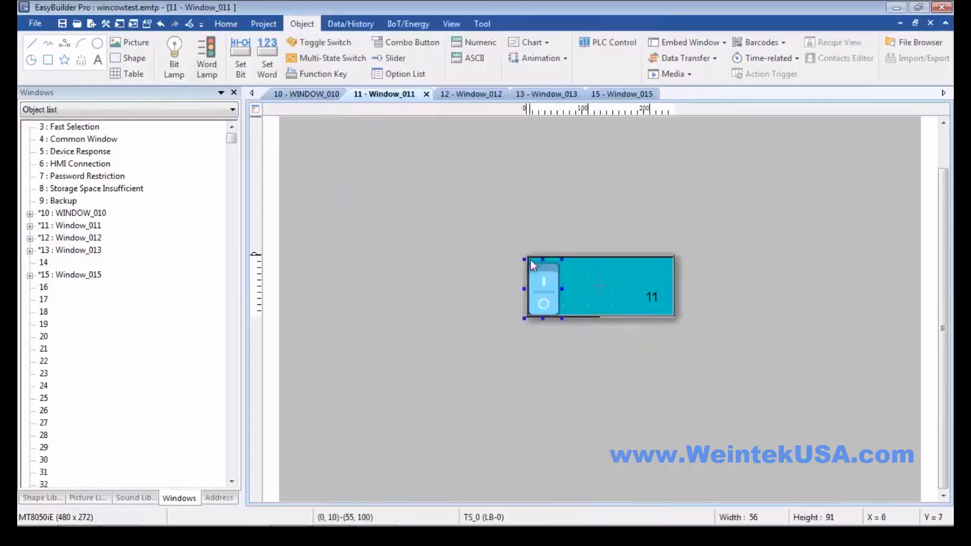
Place a bit lamp for Local HMI address LB-0 beside the toggle switch in window 11, and copy both objects.
{"action": "left_click", "coordinate": [174, 49]}
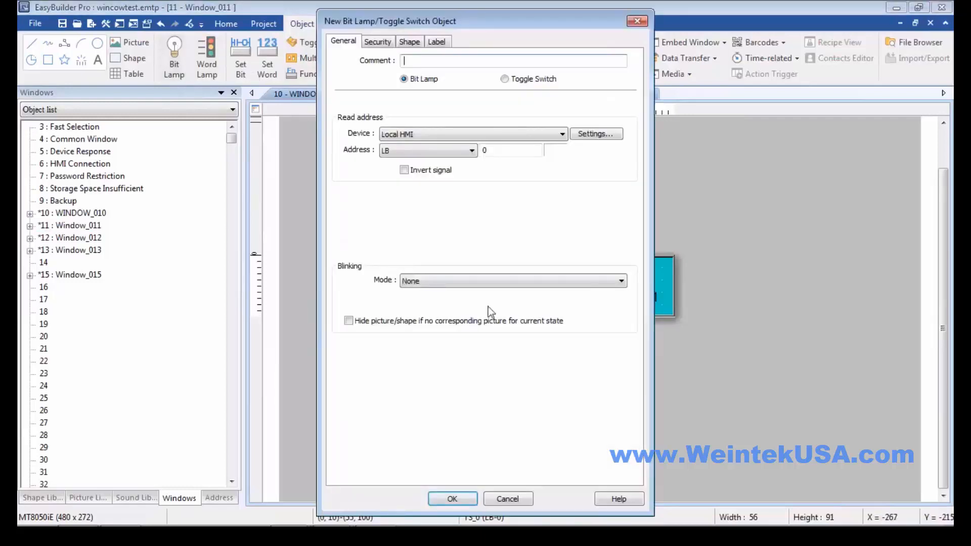
{"action": "left_click", "coordinate": [452, 499]}
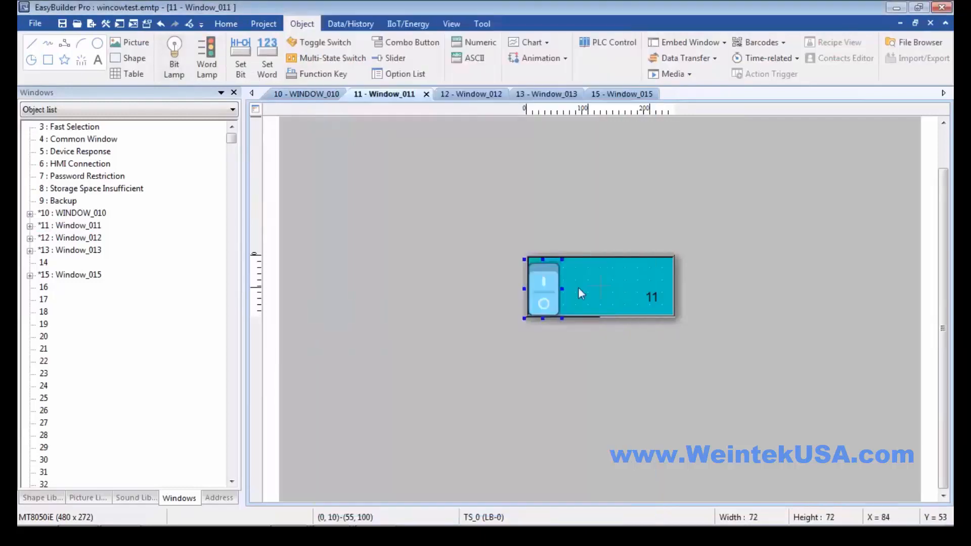
{"action": "left_click", "coordinate": [568, 263]}
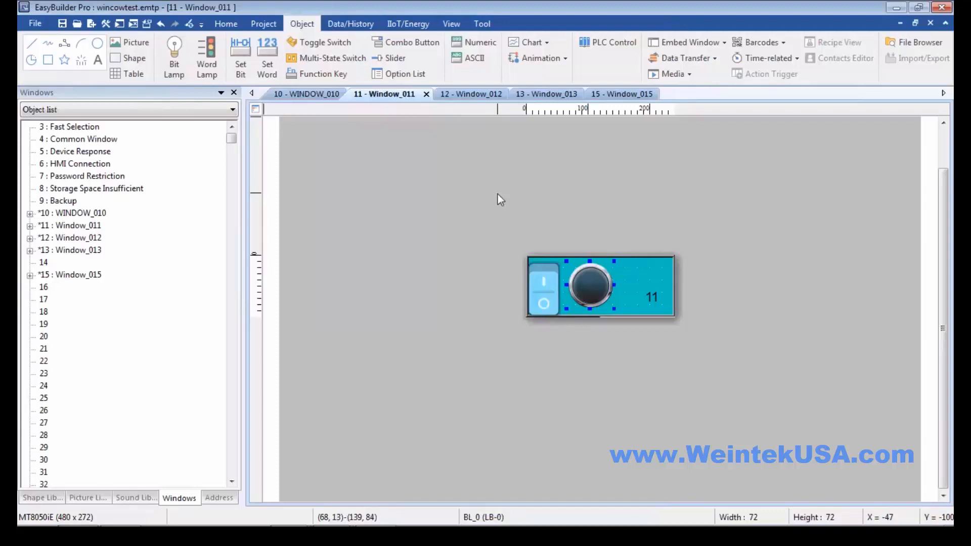
{"action": "left_click", "coordinate": [635, 275]}
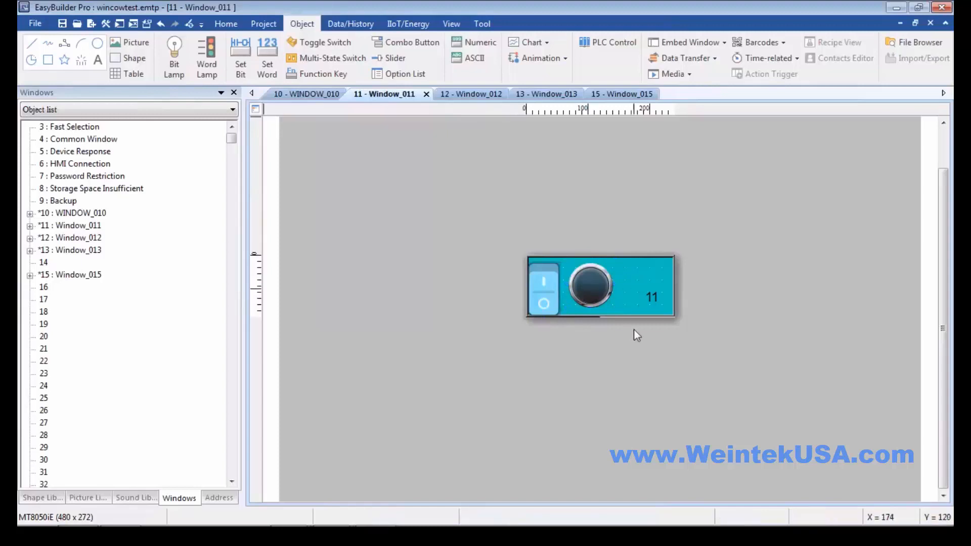
{"action": "left_click_drag", "start_coordinate": [634, 329], "coordinate": [487, 249]}
Enable the Monopoly option in the window settings of window 11.
{"action": "left_click", "coordinate": [633, 269]}
{"action": "right_click", "coordinate": [633, 270]}
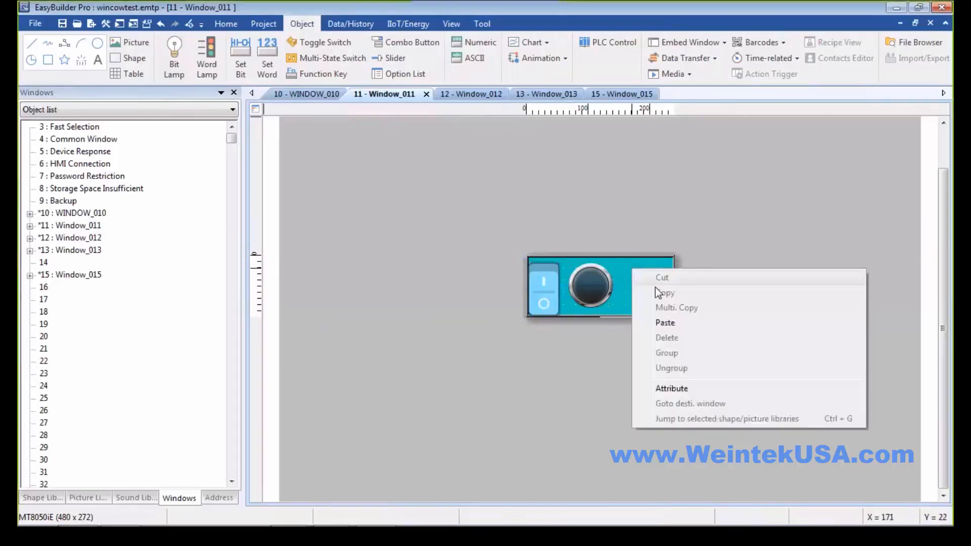
{"action": "left_click", "coordinate": [671, 390]}
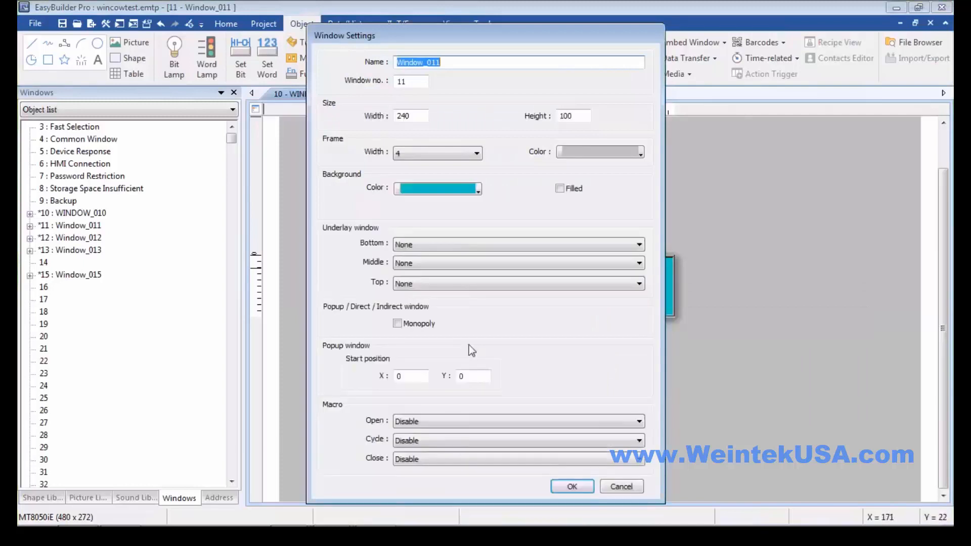
{"action": "left_click", "coordinate": [398, 324]}
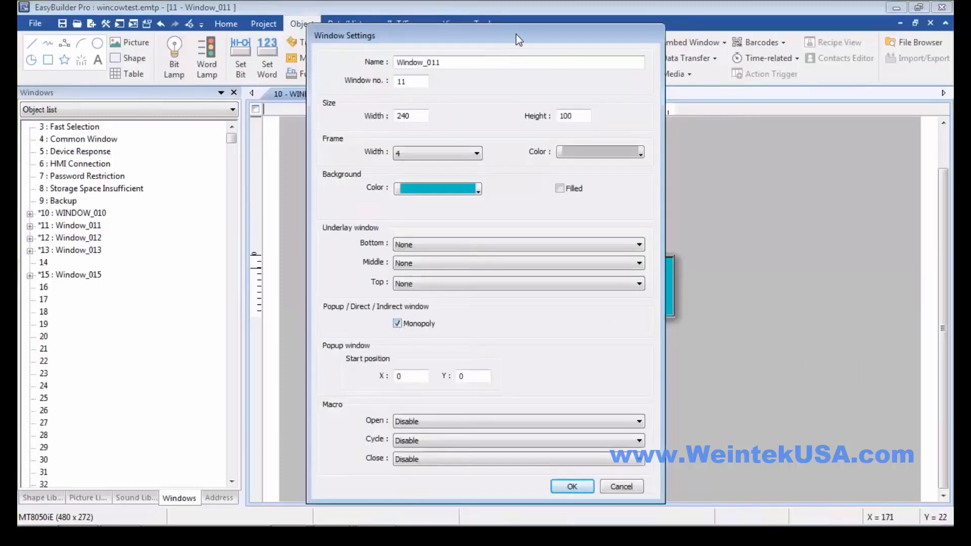
{"action": "left_click_drag", "start_coordinate": [516, 34], "coordinate": [620, 34]}
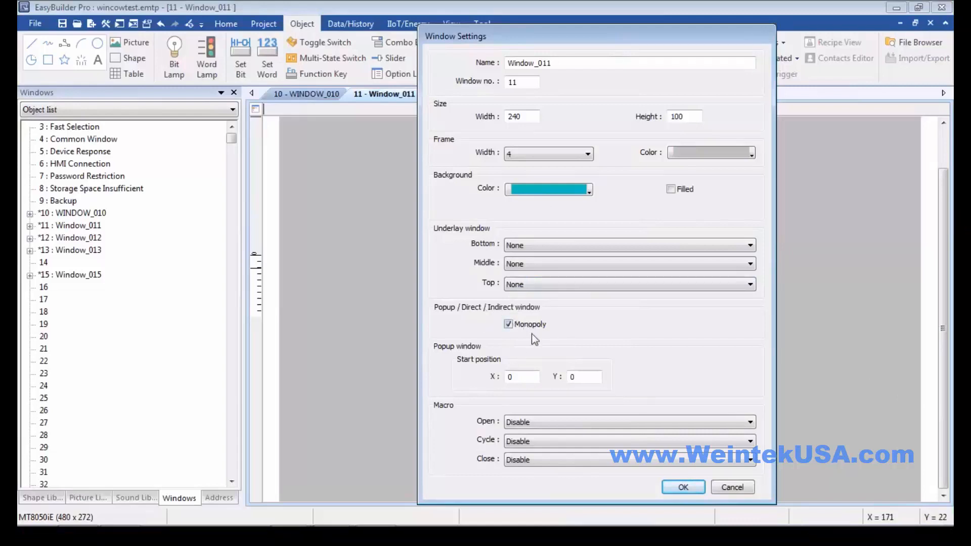
{"action": "left_click", "coordinate": [683, 487]}
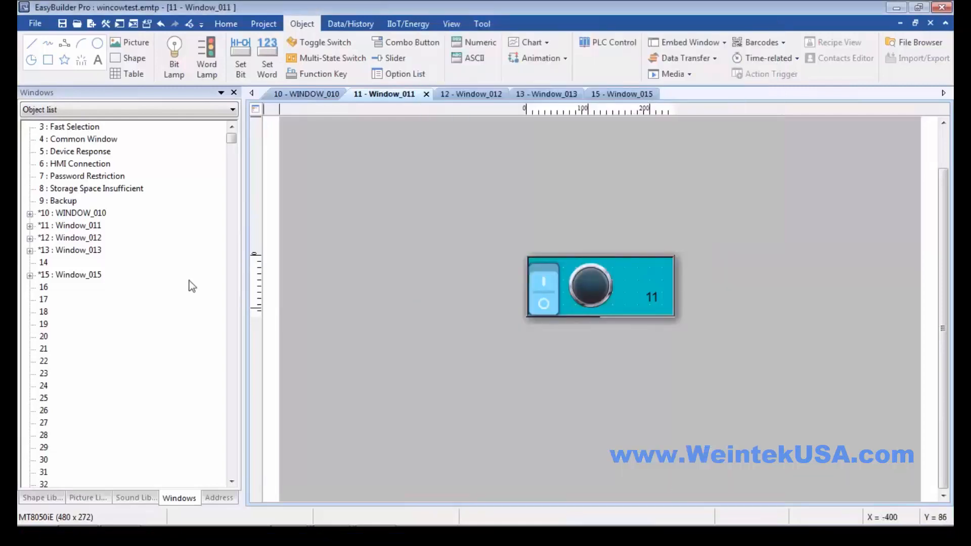
Open window 12 and paste the copied toggle switch and bit lamp into it.
{"action": "double_click", "coordinate": [71, 239]}
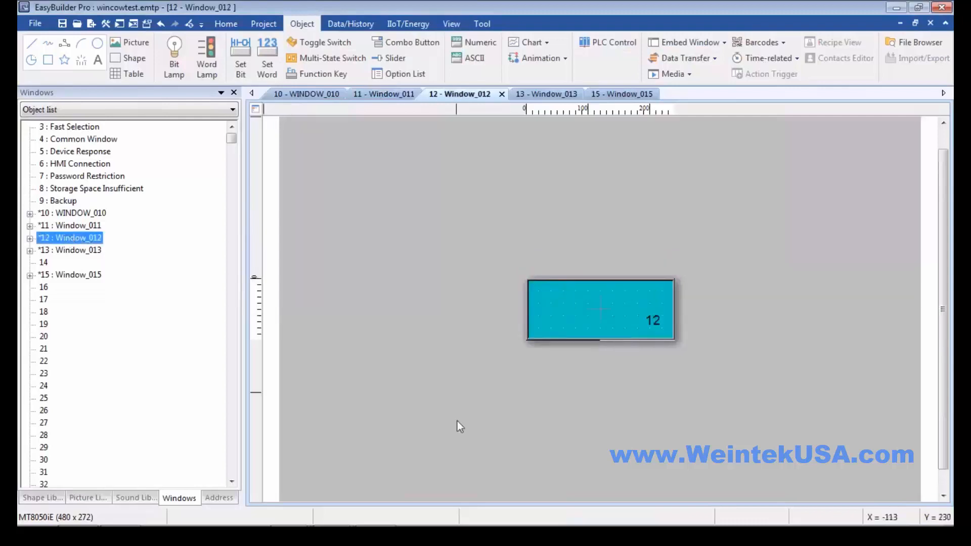
{"action": "key", "text": "ctrl+v"}
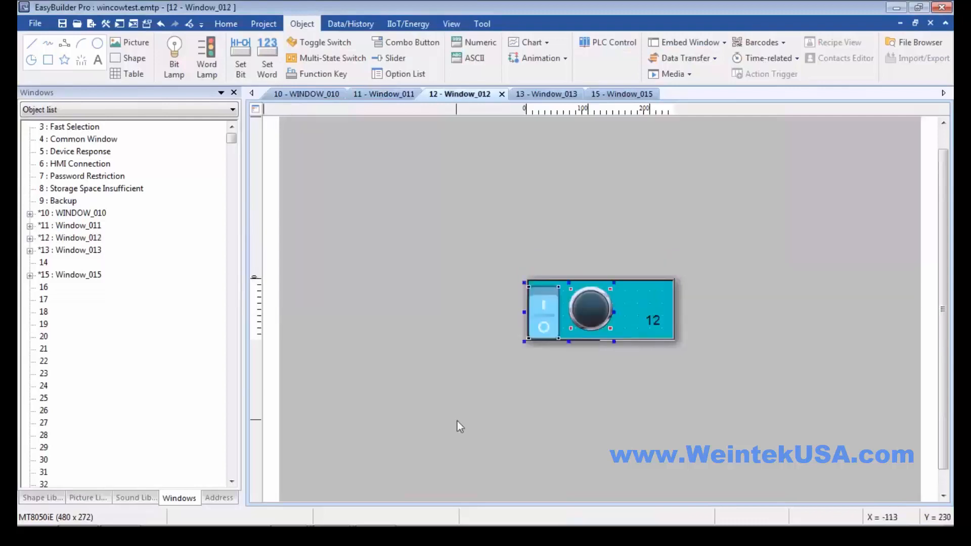
{"action": "left_click", "coordinate": [529, 360]}
Open window 10 and place a toggle switch for Local HMI address LB-1 in its lower-left corner.
{"action": "left_click", "coordinate": [78, 214]}
{"action": "double_click", "coordinate": [79, 215]}
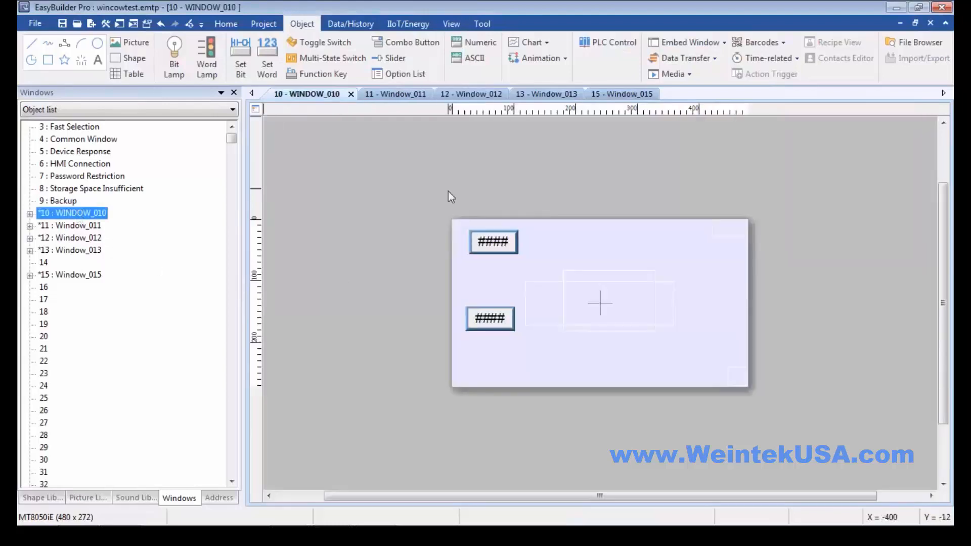
{"action": "left_click", "coordinate": [305, 45]}
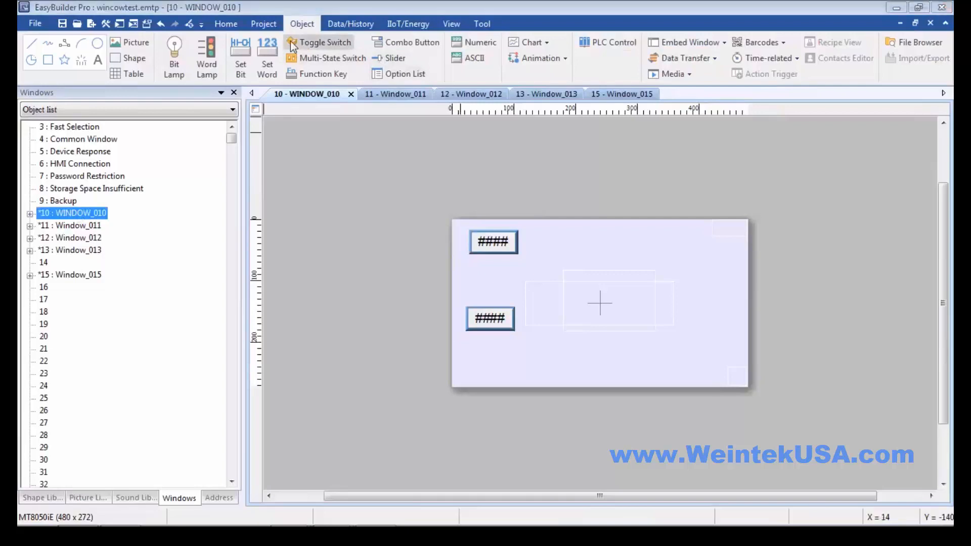
{"action": "double_click", "coordinate": [493, 154]}
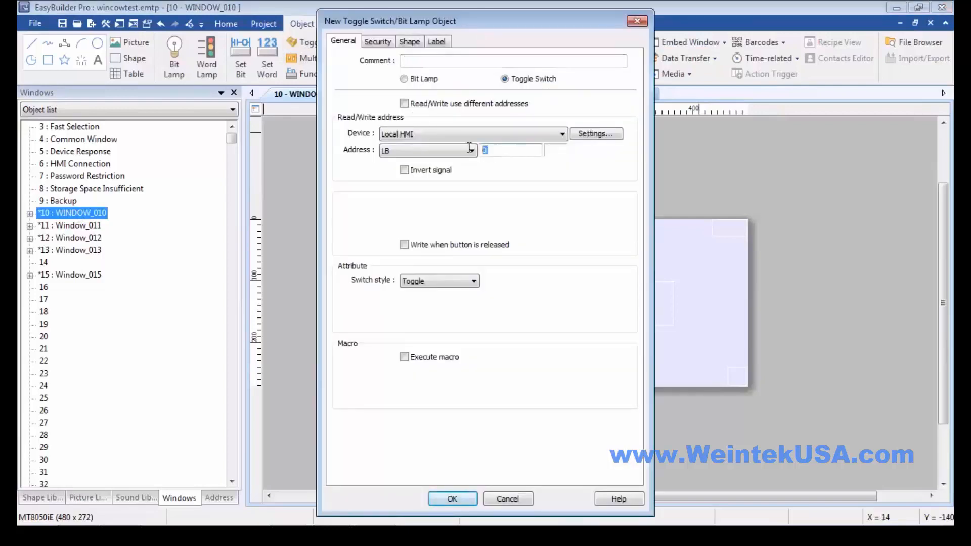
{"action": "type", "text": "1"}
{"action": "left_click", "coordinate": [451, 498]}
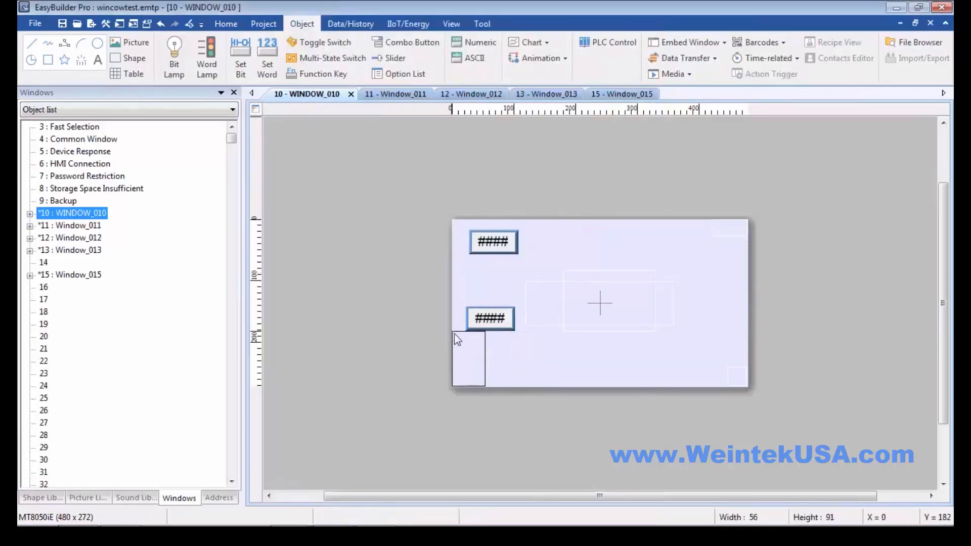
{"action": "left_click", "coordinate": [455, 334]}
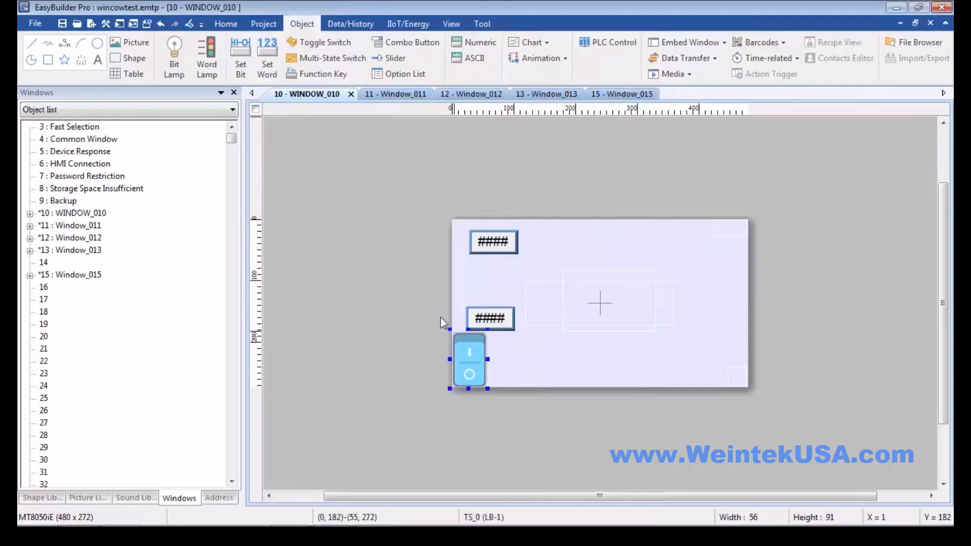
Place a bit lamp for Local HMI address LB-10 beside the new toggle switch in window 10.
{"action": "left_click", "coordinate": [174, 49]}
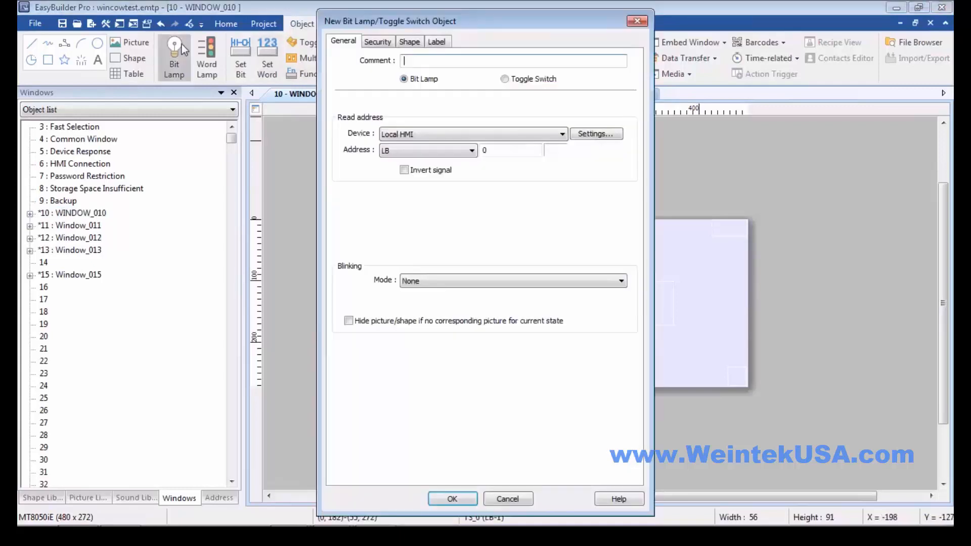
{"action": "left_click", "coordinate": [482, 150]}
{"action": "type", "text": "1"}
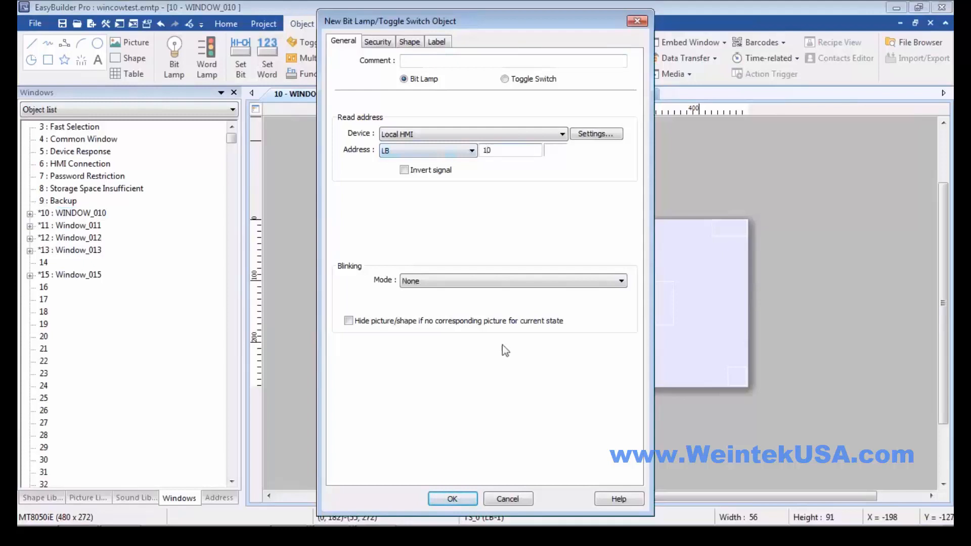
{"action": "left_click", "coordinate": [450, 502]}
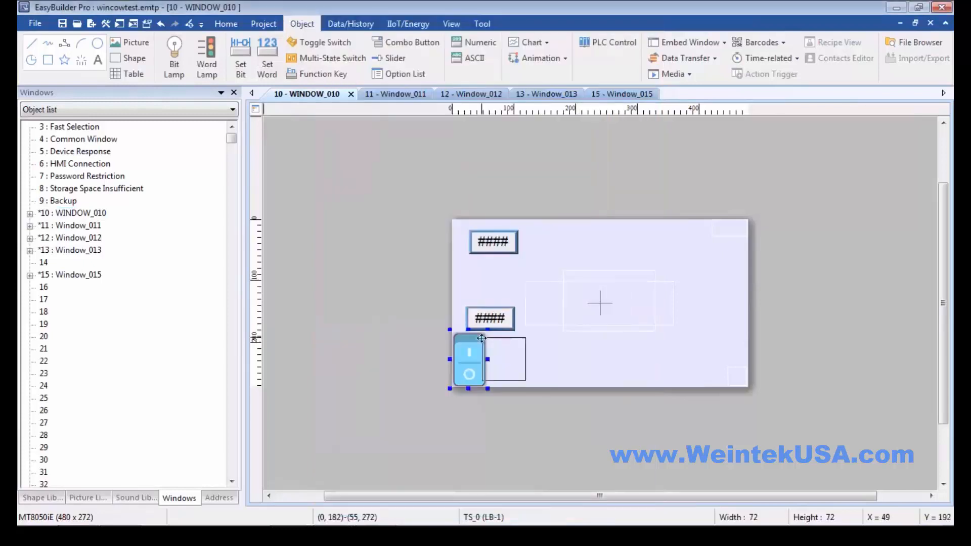
{"action": "left_click", "coordinate": [491, 340]}
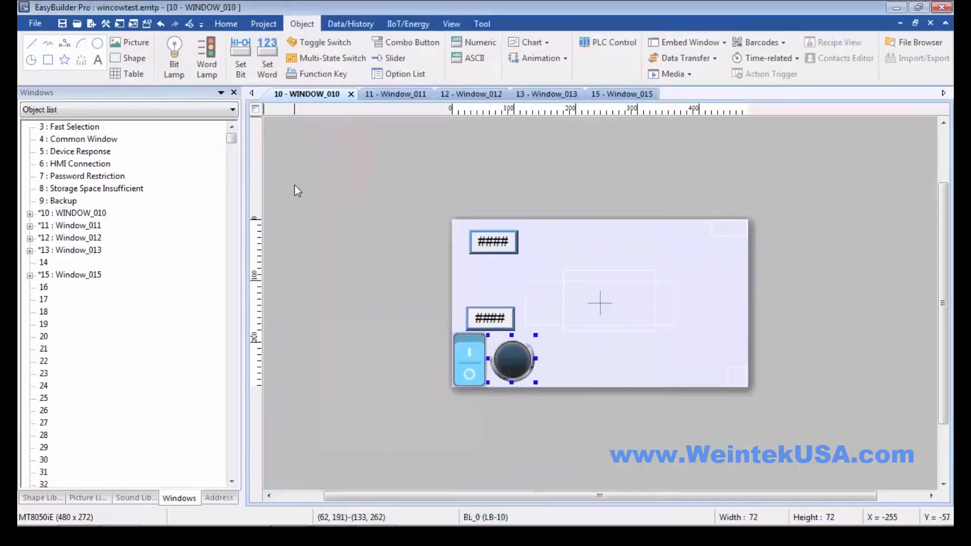
Start the offline simulation and enter 11 in the lower numeric field to call up window 11.
{"action": "left_click", "coordinate": [134, 24]}
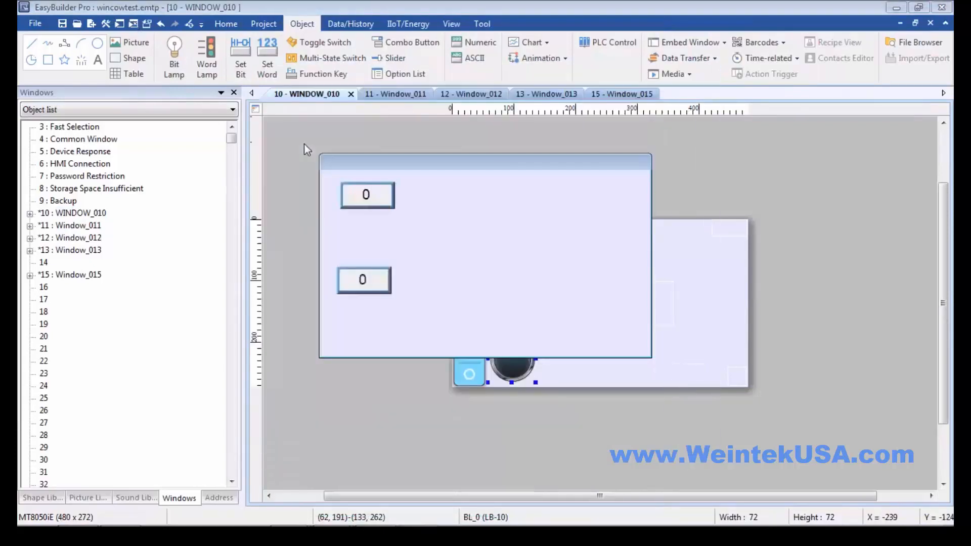
{"action": "left_click", "coordinate": [363, 284]}
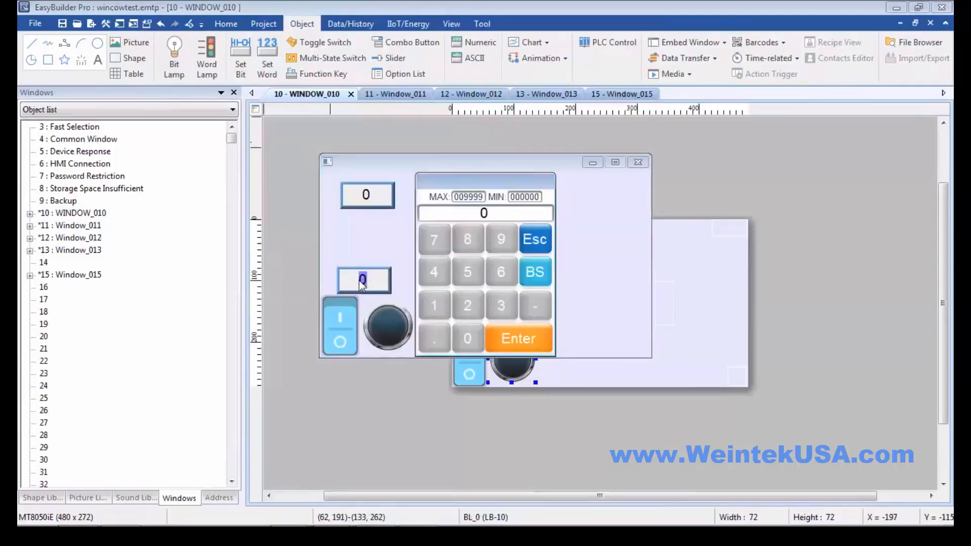
{"action": "left_click", "coordinate": [435, 300]}
{"action": "left_click", "coordinate": [435, 300]}
{"action": "left_click", "coordinate": [515, 340]}
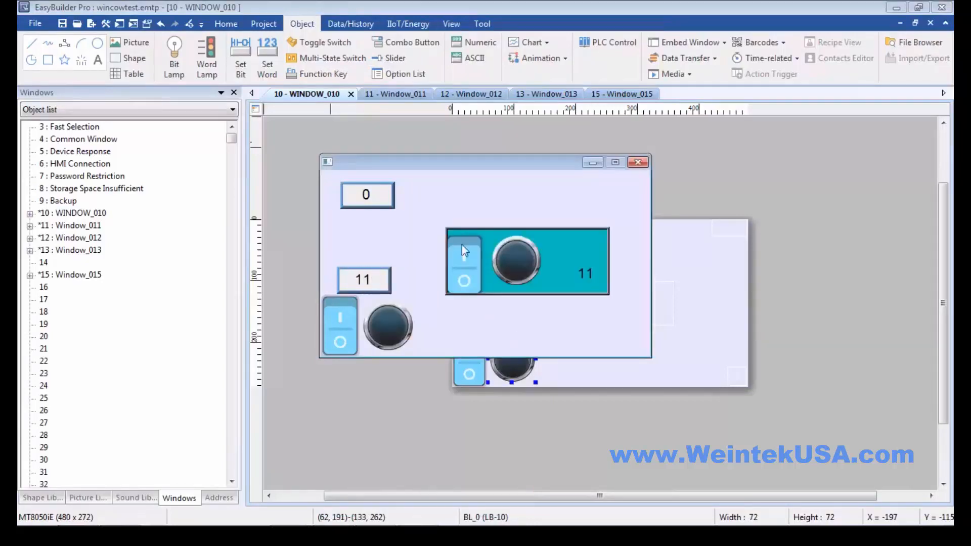
Turn the toggle switch in window 11 on and off to test the monopoly window, and close the simulation.
{"action": "left_click", "coordinate": [462, 248]}
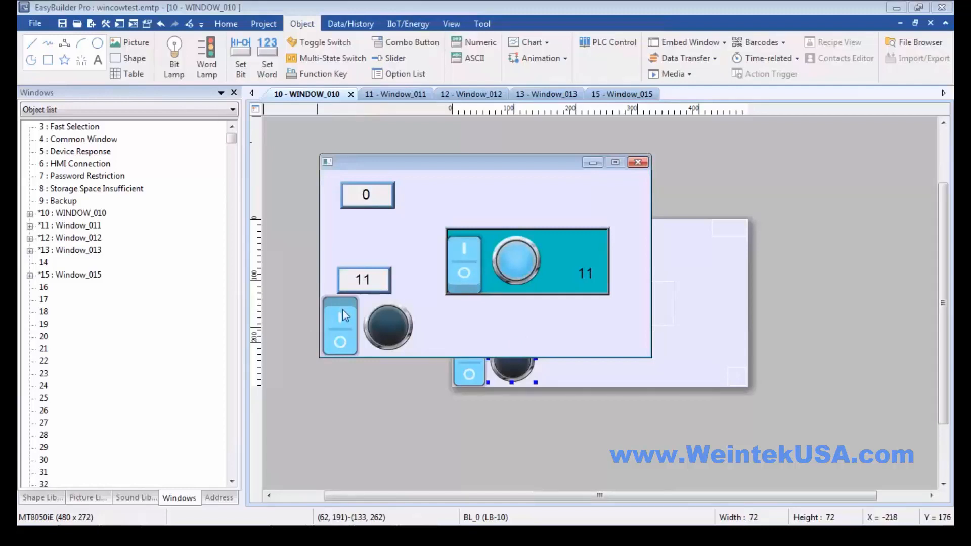
{"action": "left_click", "coordinate": [462, 275]}
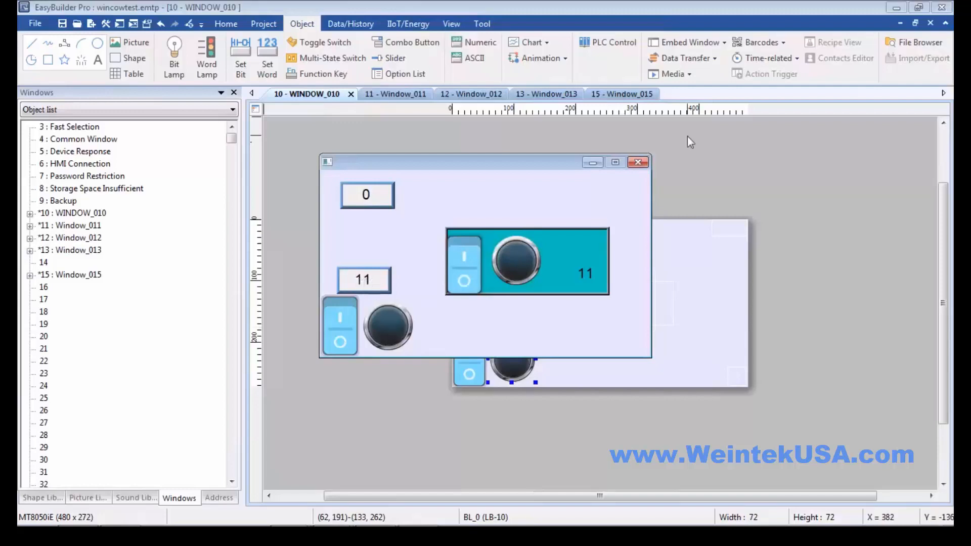
{"action": "left_click", "coordinate": [639, 163]}
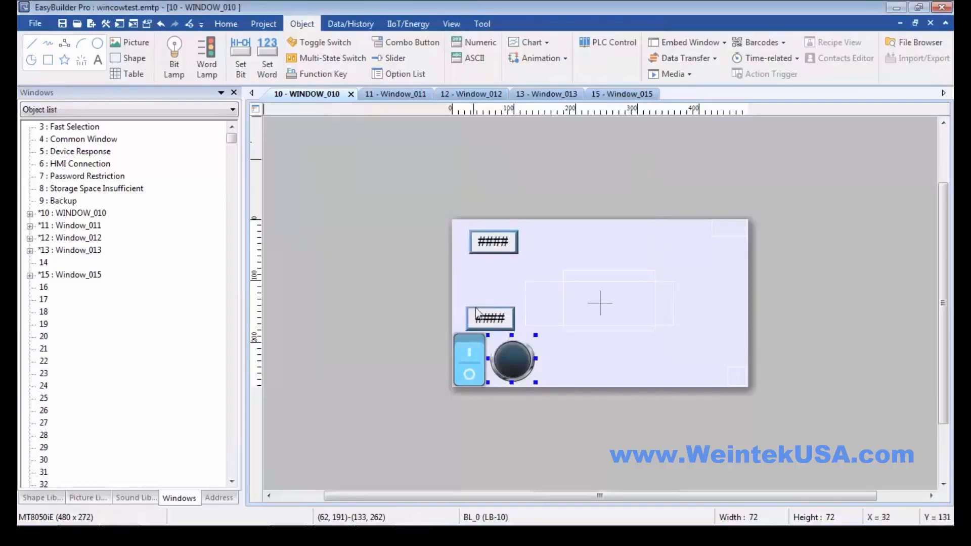
Restart the offline simulation and enter 12 in the lower numeric field to call up window 12.
{"action": "left_click", "coordinate": [132, 21]}
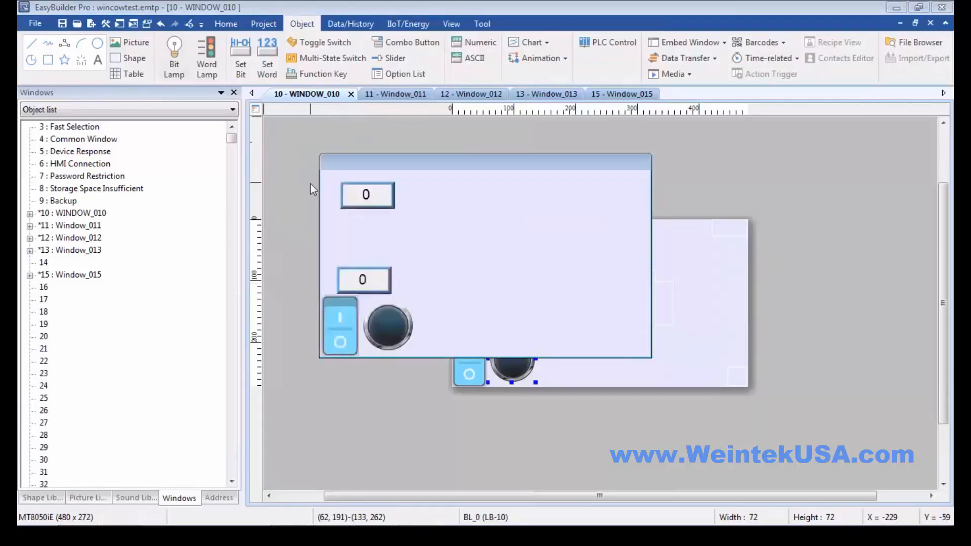
{"action": "left_click", "coordinate": [365, 281]}
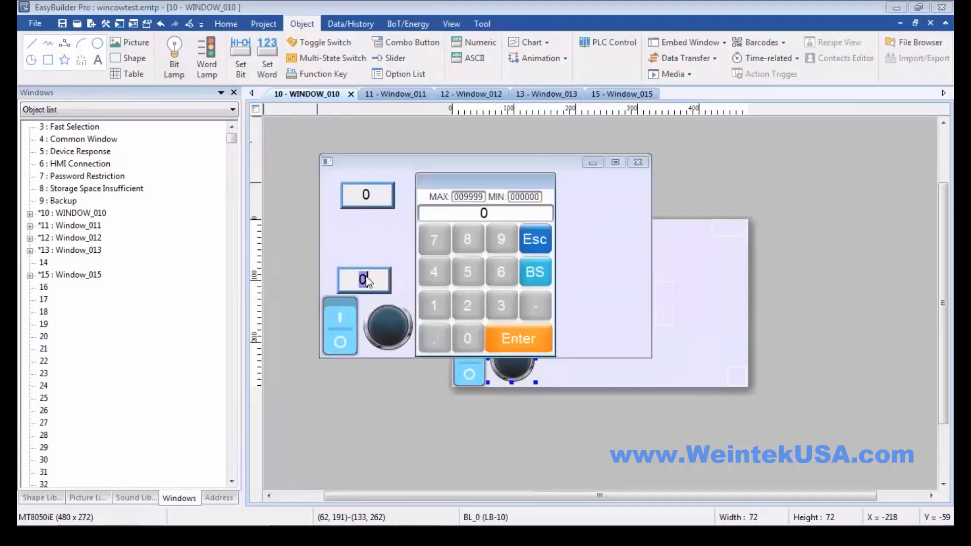
{"action": "left_click", "coordinate": [425, 299]}
{"action": "left_click", "coordinate": [466, 303]}
{"action": "left_click", "coordinate": [512, 339]}
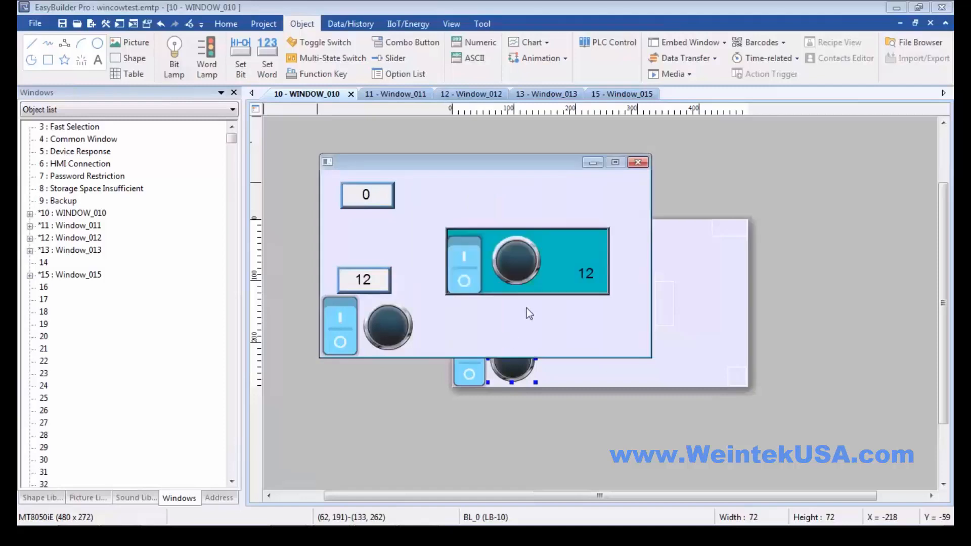
Turn the toggle switch inside window 12 on and off repeatedly to test its bit lamp.
{"action": "left_click", "coordinate": [475, 248]}
{"action": "left_click", "coordinate": [475, 247]}
{"action": "left_click", "coordinate": [475, 247]}
{"action": "left_click", "coordinate": [475, 248]}
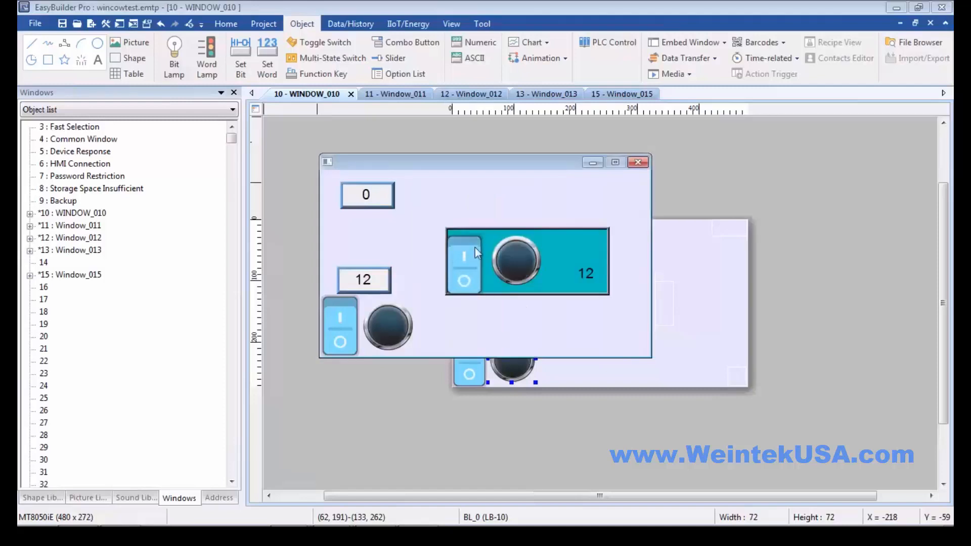
Turn the base window's toggle switch on and off repeatedly while window 12 is displayed, and close the simulation.
{"action": "left_click", "coordinate": [339, 314]}
{"action": "left_click", "coordinate": [339, 313]}
{"action": "left_click", "coordinate": [339, 314]}
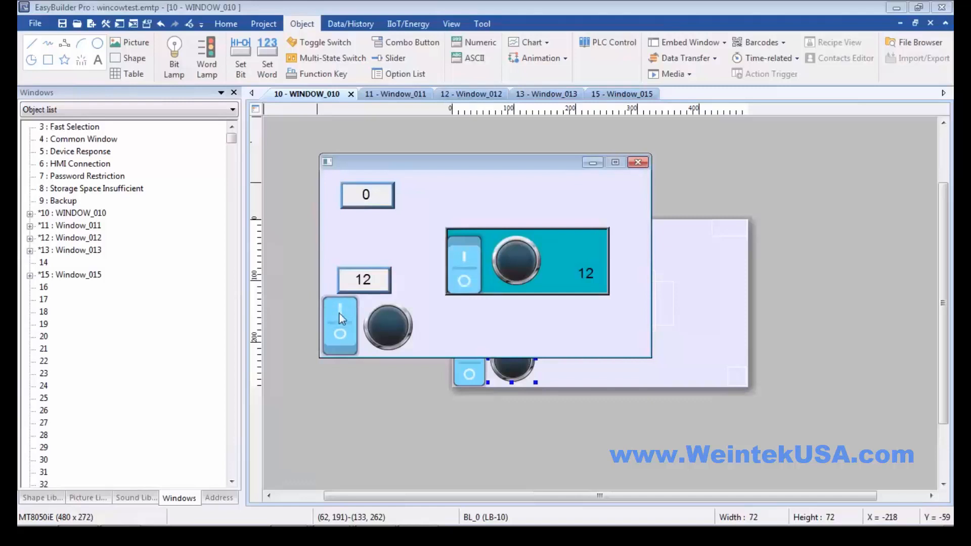
{"action": "left_click", "coordinate": [339, 313]}
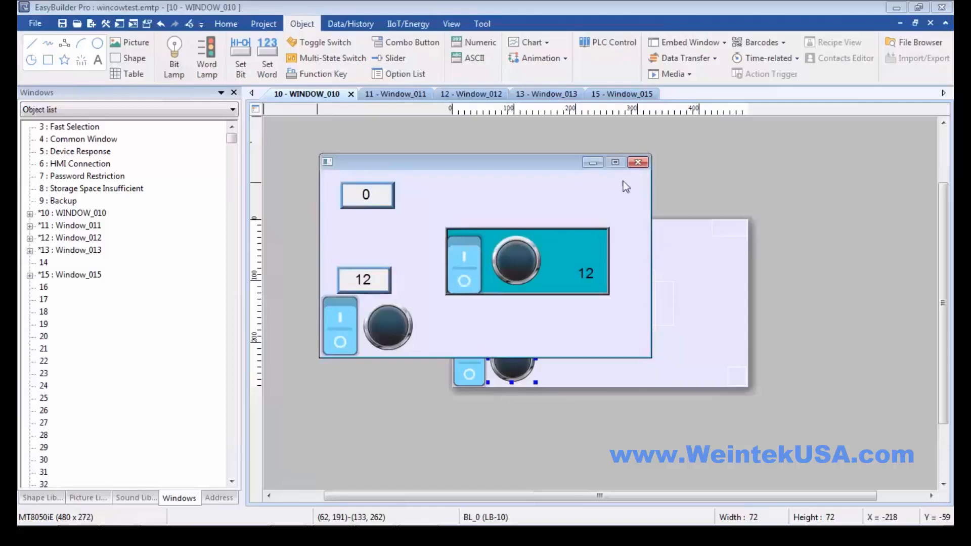
{"action": "left_click", "coordinate": [638, 165]}
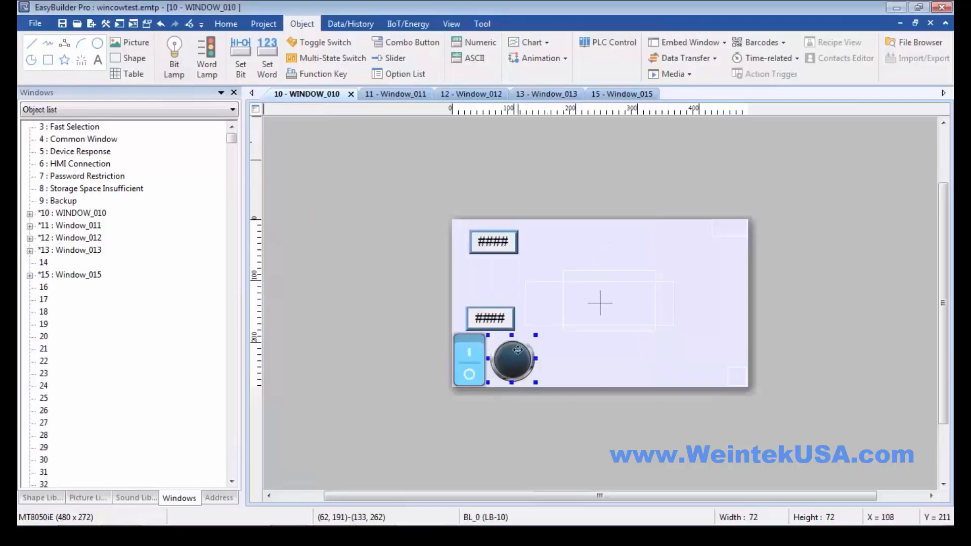
Check the read address in the properties of window 10's bit lamp without changing it.
{"action": "double_click", "coordinate": [519, 350]}
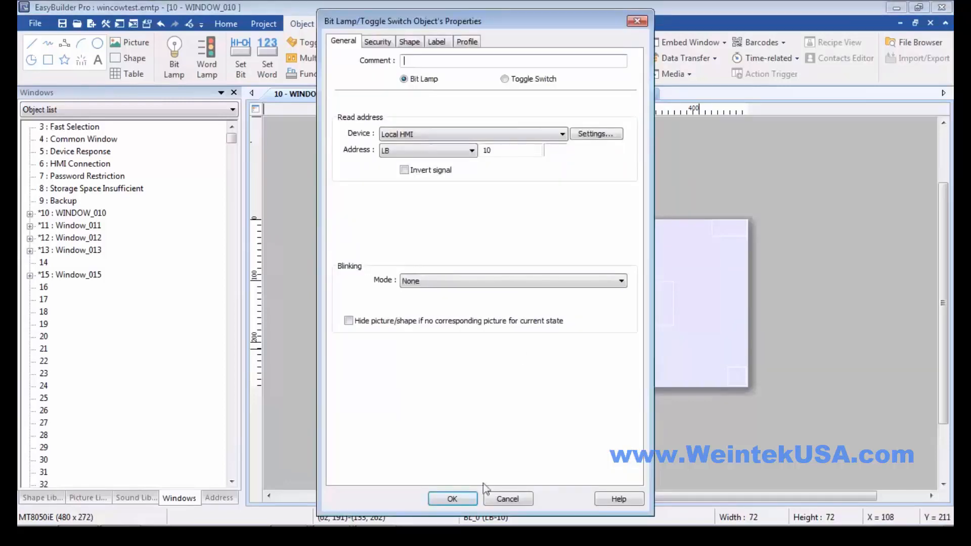
{"action": "left_click", "coordinate": [495, 501]}
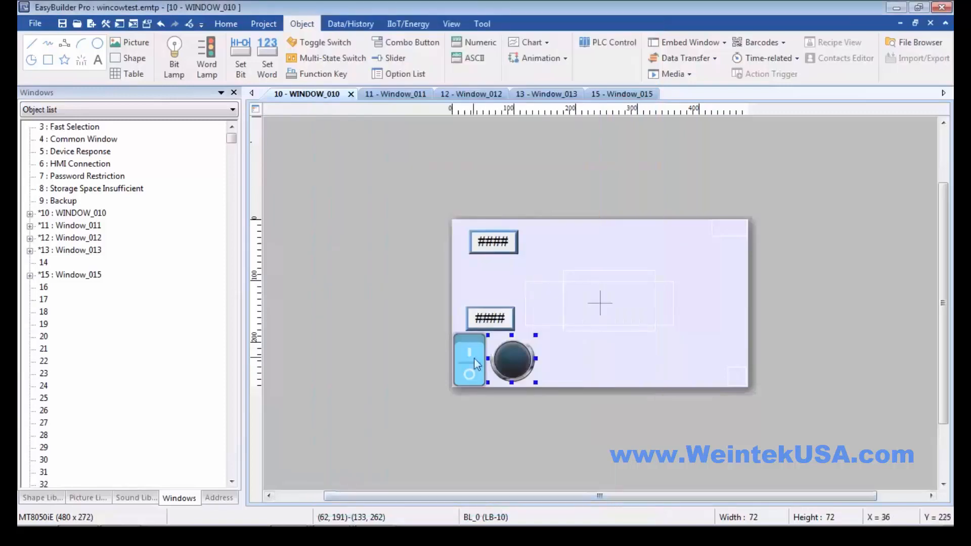
Set the address of the toggle switch in window 10 to LB 10.
{"action": "double_click", "coordinate": [476, 363]}
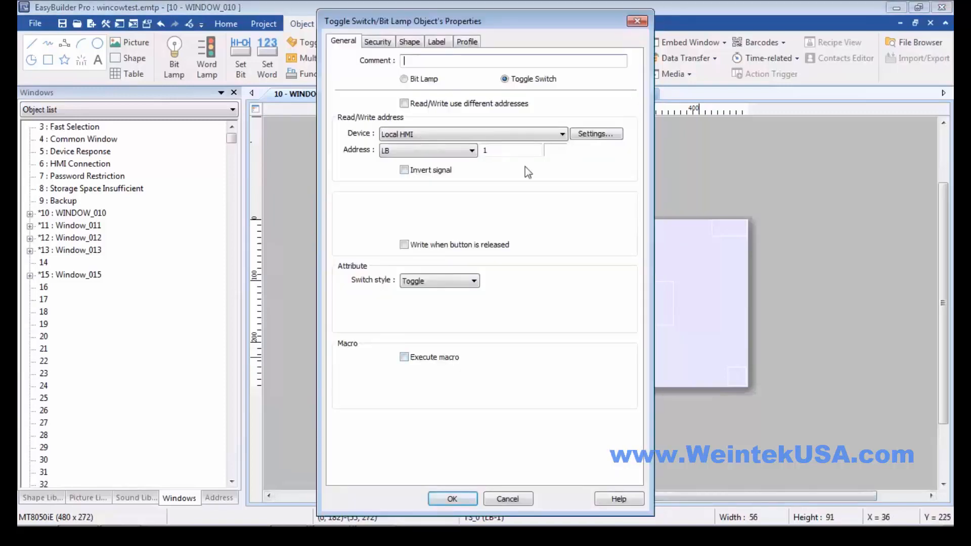
{"action": "left_click", "coordinate": [506, 150]}
{"action": "type", "text": "0"}
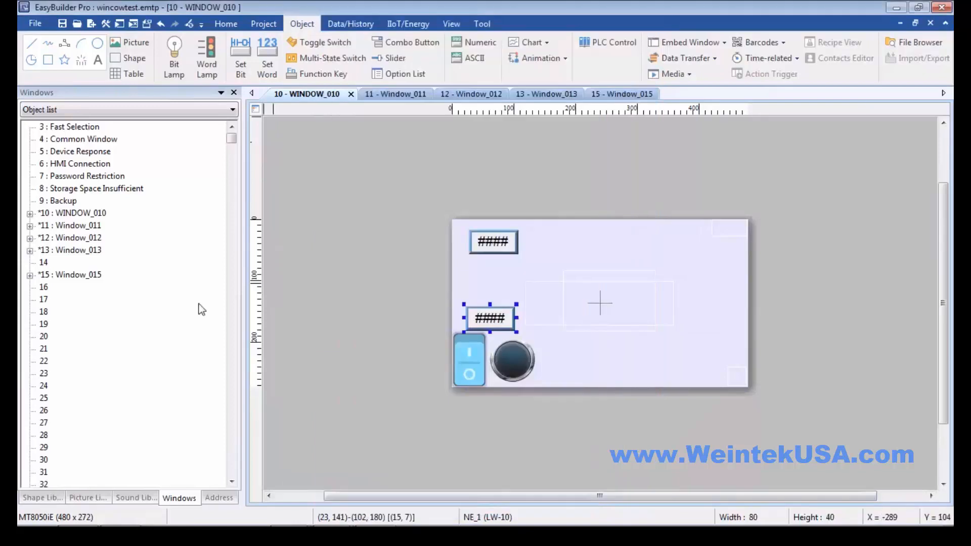
Paste a copy of window 10's lower numeric object into window 11 and place it above the number 11.
{"action": "double_click", "coordinate": [73, 225]}
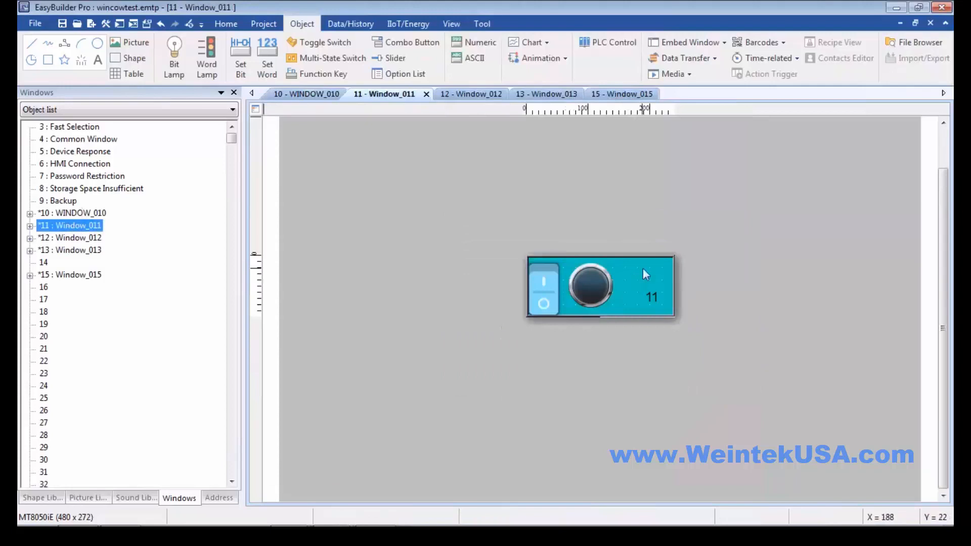
{"action": "key", "text": "ctrl+v"}
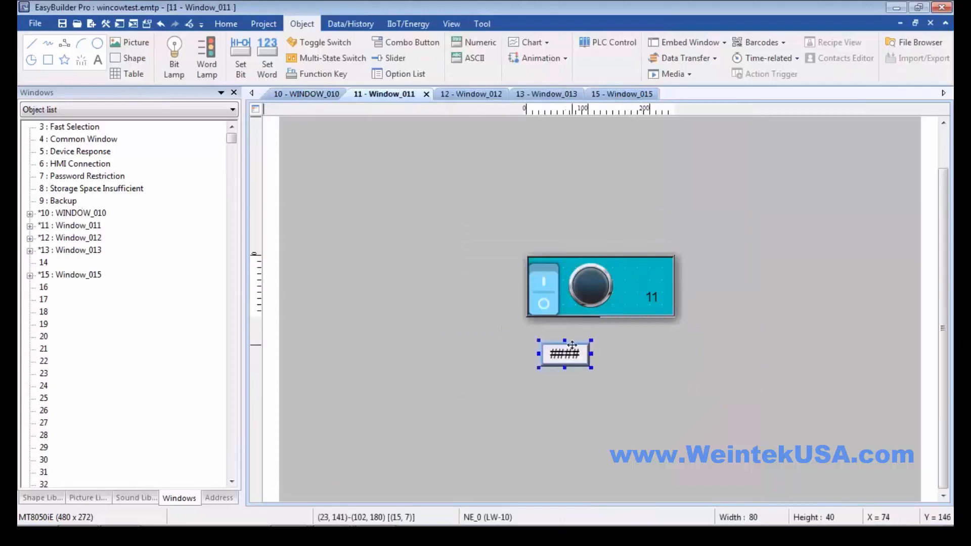
{"action": "left_click_drag", "start_coordinate": [570, 351], "coordinate": [650, 273]}
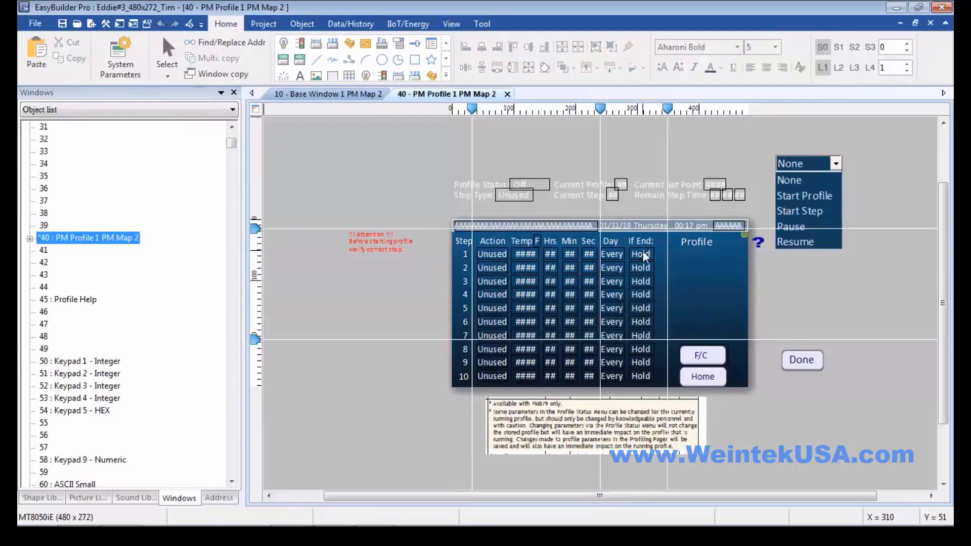
Review the general, security and label settings of step 1's Action switch in window 40.
{"action": "double_click", "coordinate": [488, 257]}
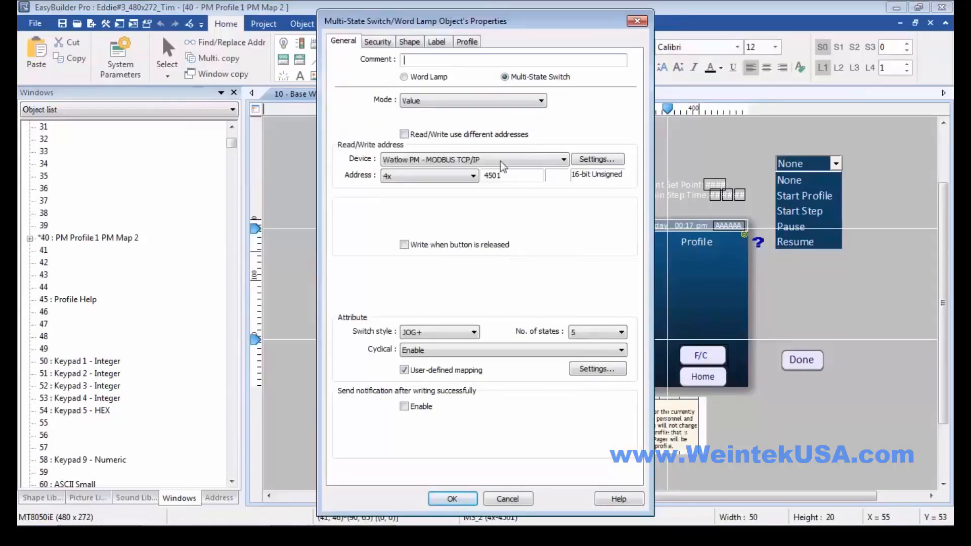
{"action": "left_click", "coordinate": [391, 43]}
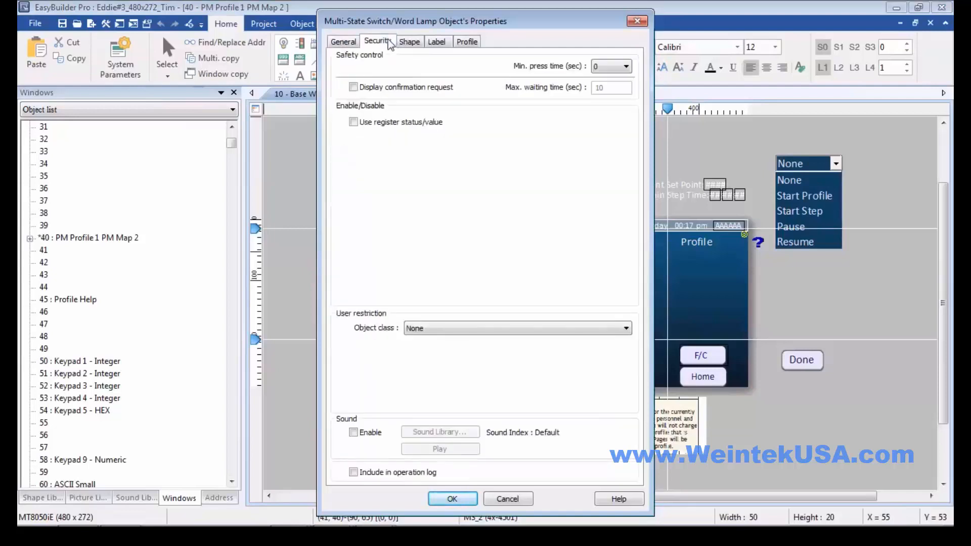
{"action": "left_click", "coordinate": [439, 42]}
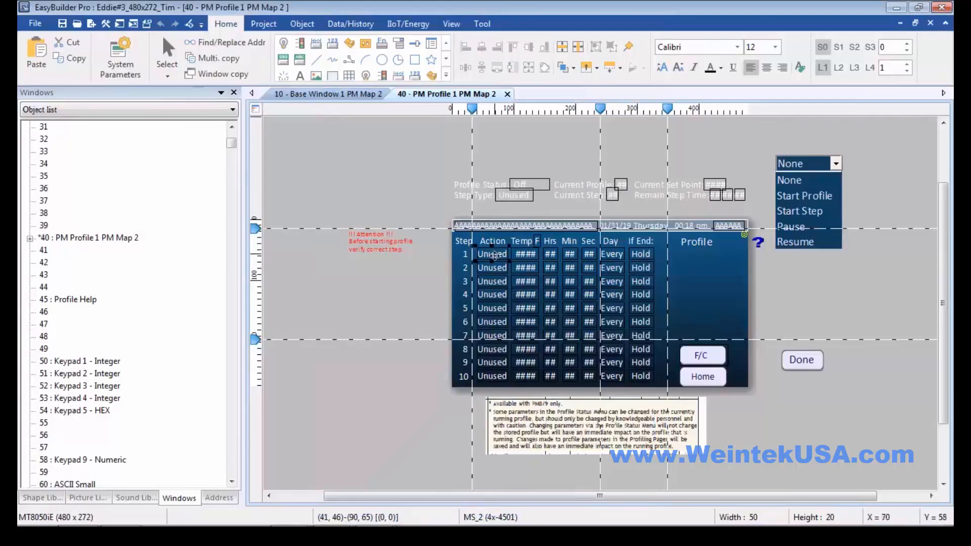
Check the read/write address of step 1's Action switch and leave its properties without changes.
{"action": "left_click", "coordinate": [493, 256]}
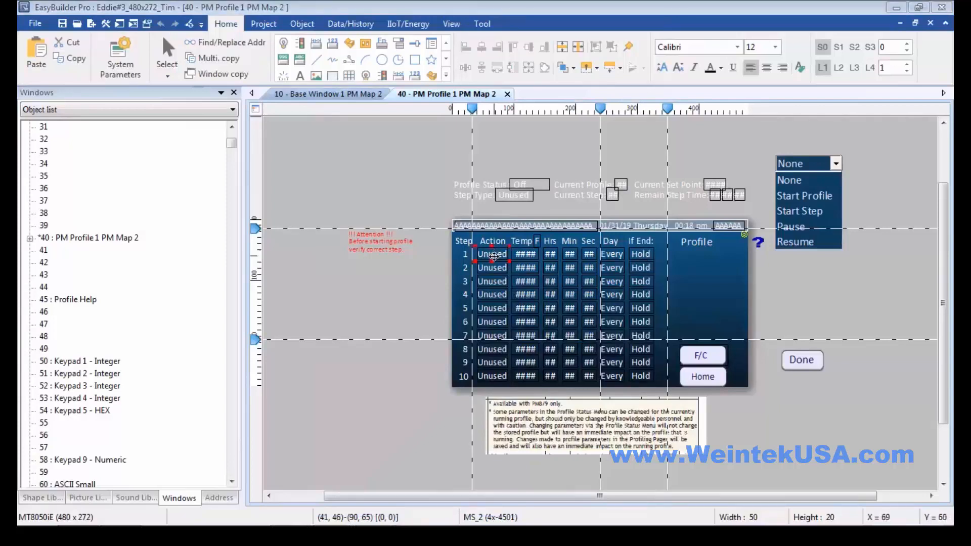
{"action": "double_click", "coordinate": [494, 255]}
{"action": "left_click", "coordinate": [511, 174]}
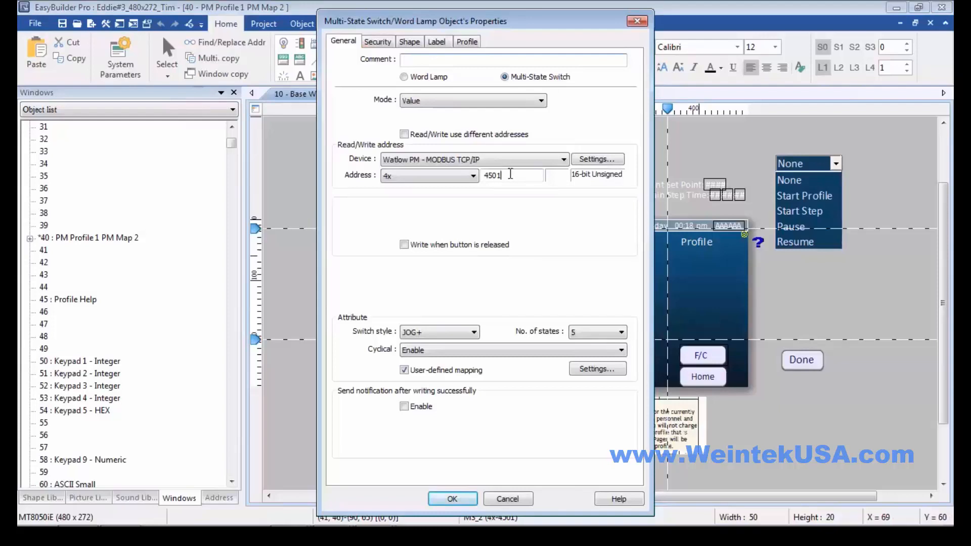
{"action": "left_click_drag", "start_coordinate": [511, 174], "coordinate": [479, 177]}
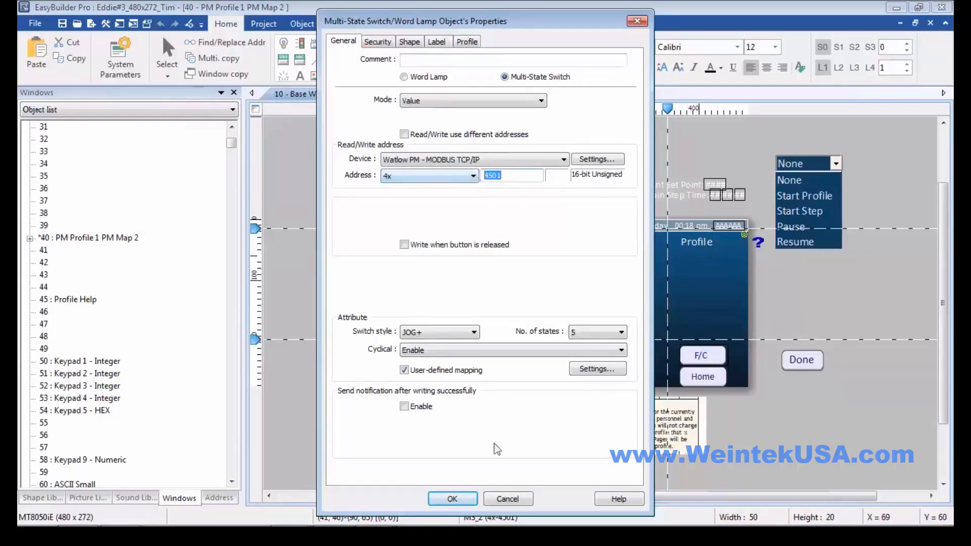
{"action": "left_click", "coordinate": [508, 498]}
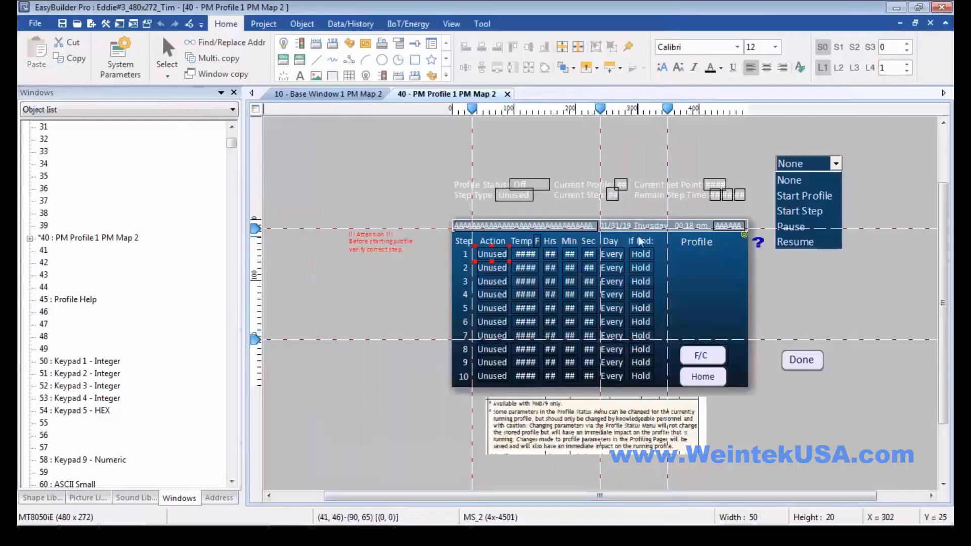
Enable register status control in the security settings of step 1's If End switch, using Local HMI bit LB 0.
{"action": "left_click", "coordinate": [637, 253]}
{"action": "double_click", "coordinate": [638, 252]}
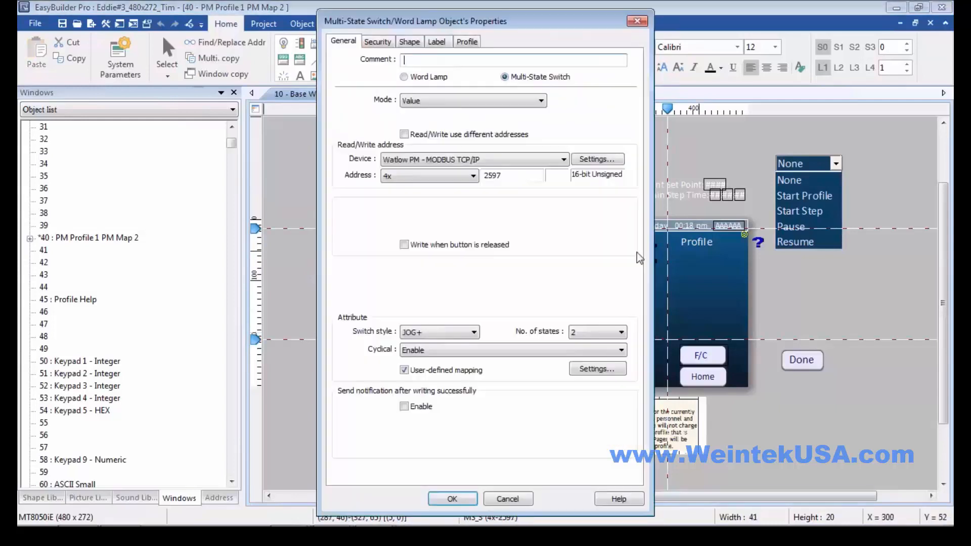
{"action": "left_click", "coordinate": [381, 42]}
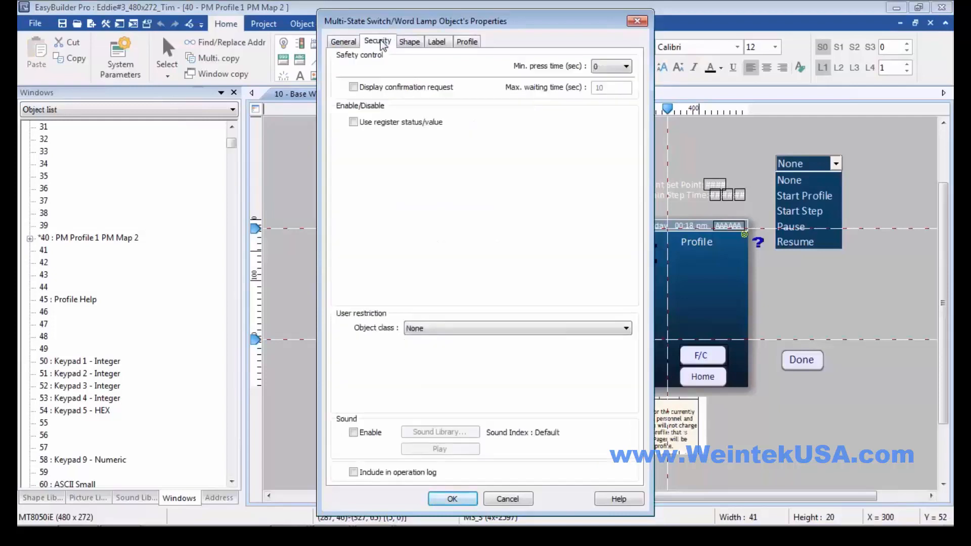
{"action": "left_click", "coordinate": [355, 123]}
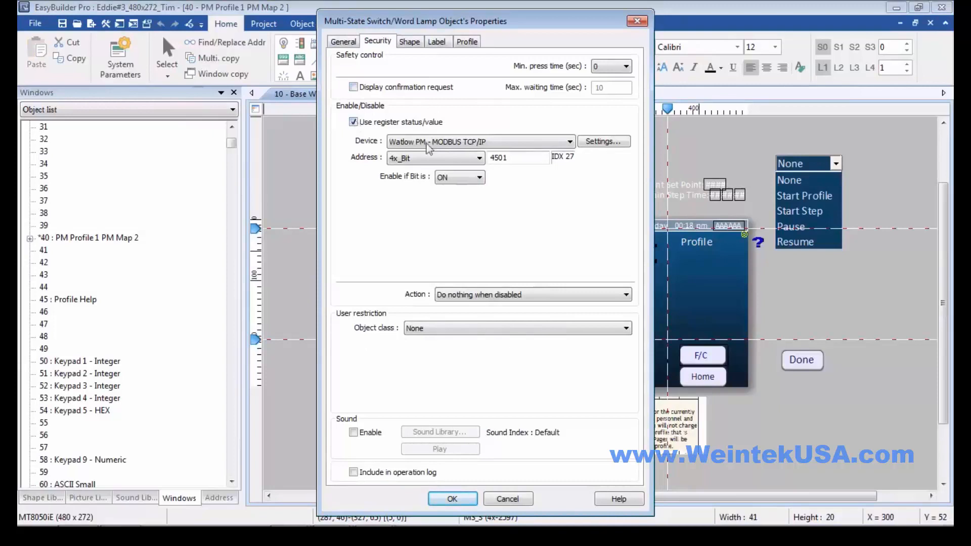
{"action": "left_click", "coordinate": [428, 142]}
{"action": "left_click", "coordinate": [424, 154]}
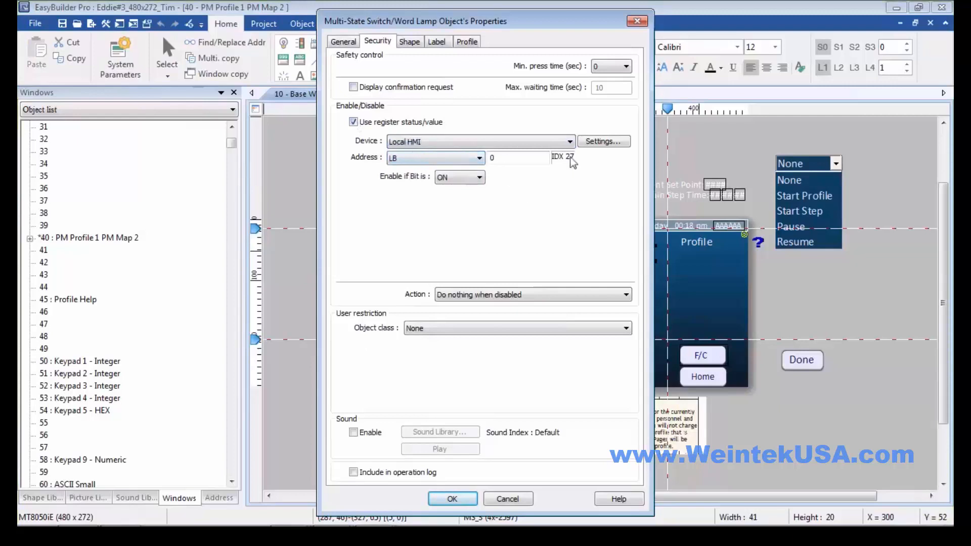
Remove the index register from the If End switch's enabling address.
{"action": "left_click", "coordinate": [602, 142]}
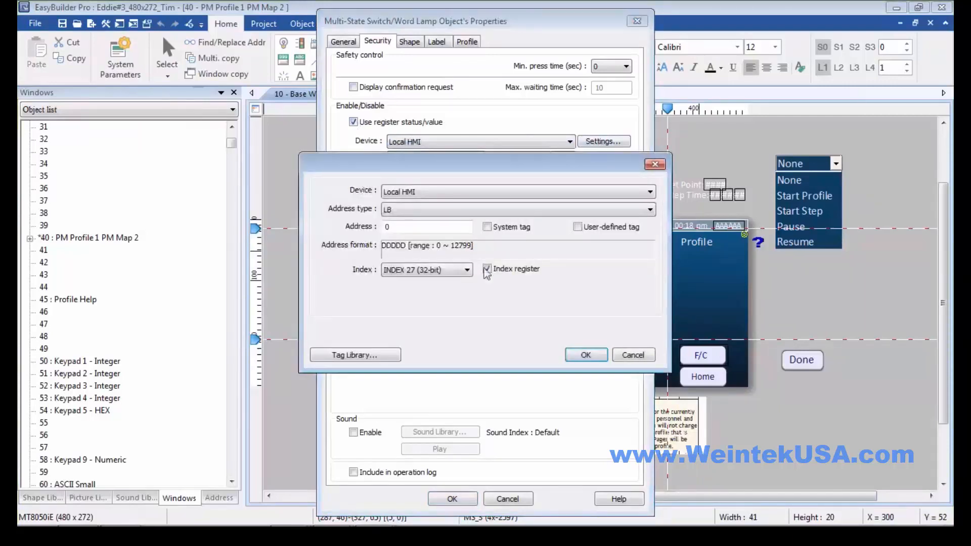
{"action": "left_click", "coordinate": [488, 269]}
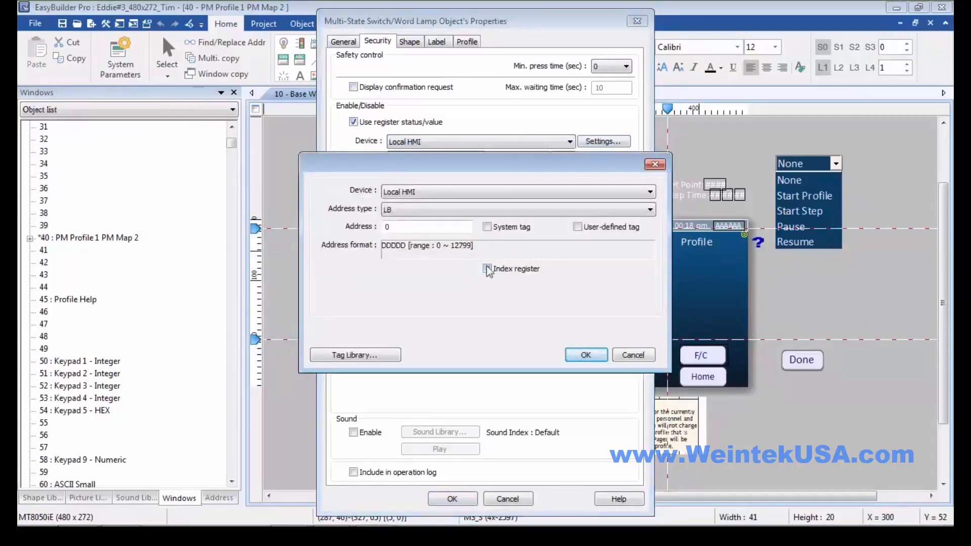
{"action": "left_click", "coordinate": [581, 356]}
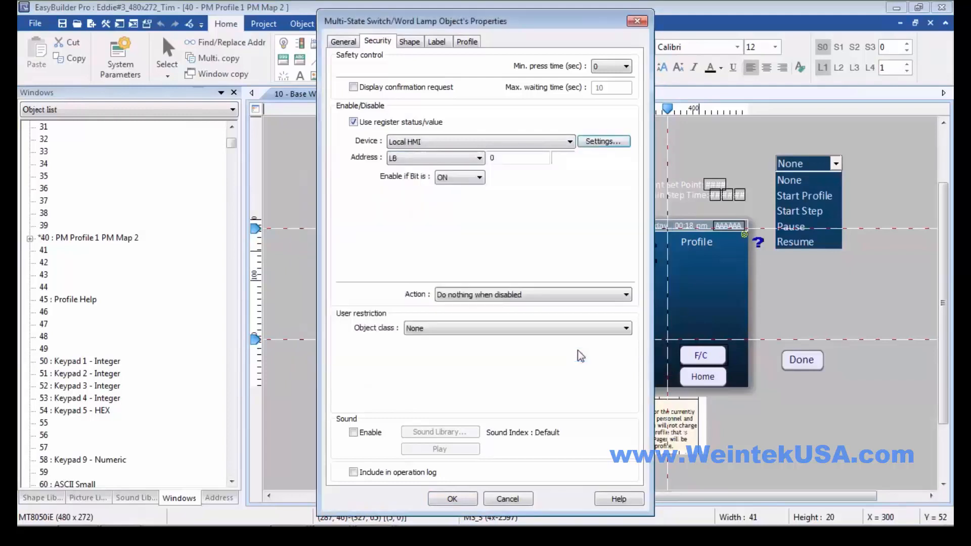
Set the If End switch to hide when disabled and apply its properties.
{"action": "left_click", "coordinate": [472, 295]}
{"action": "left_click", "coordinate": [473, 314]}
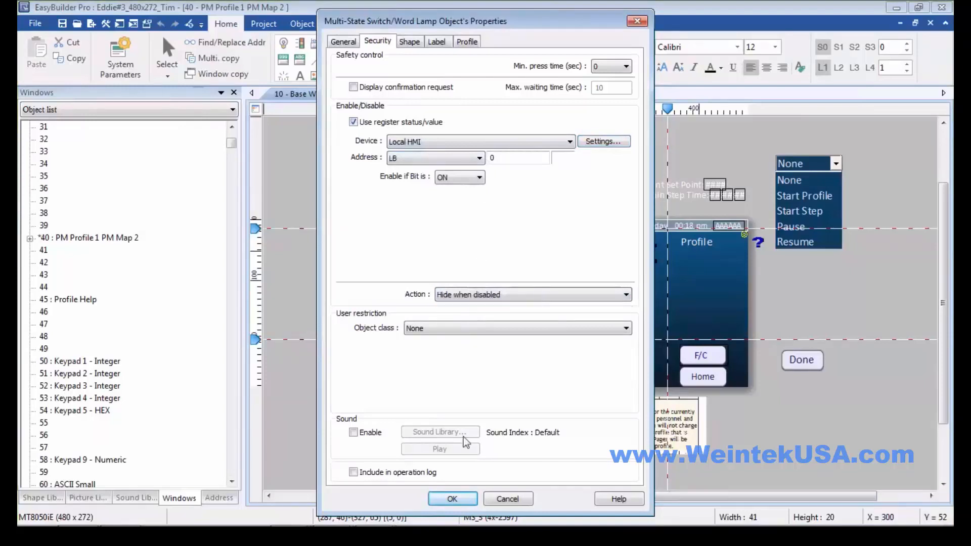
{"action": "left_click", "coordinate": [453, 500]}
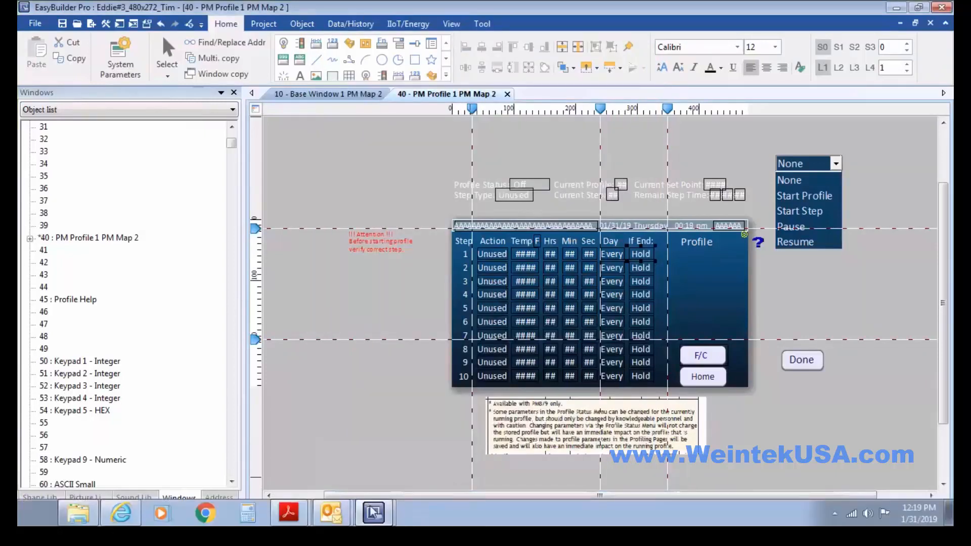
{"action": "mouse_move", "coordinate": [373, 512]}
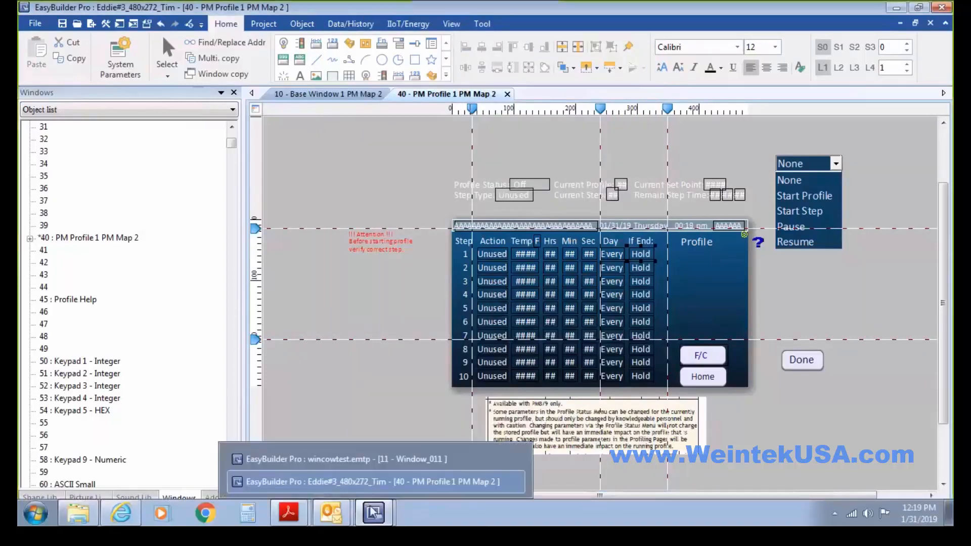
{"action": "left_click", "coordinate": [381, 460]}
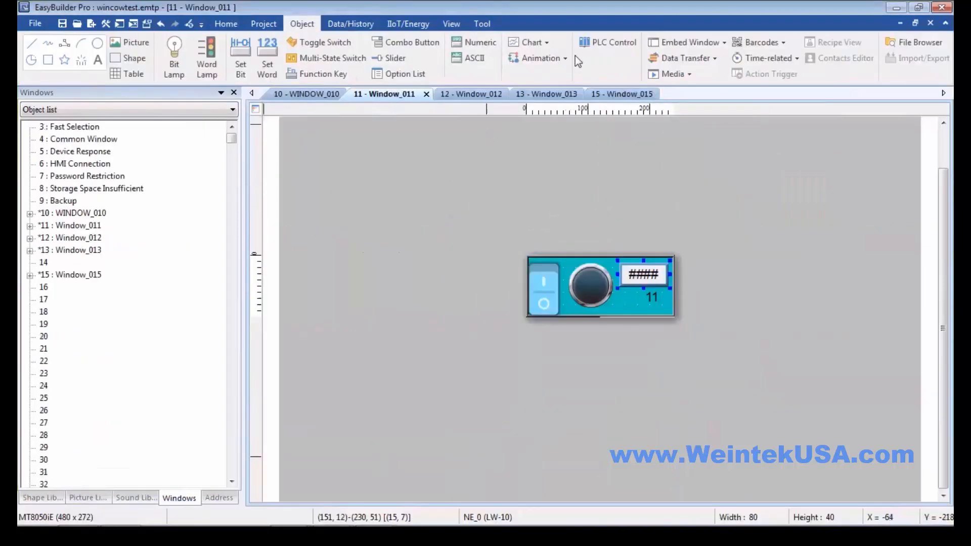
{"action": "left_click", "coordinate": [475, 44]}
Return to window 40 of the other open project and view the properties of step 1's Action switch.
{"action": "mouse_move", "coordinate": [377, 509]}
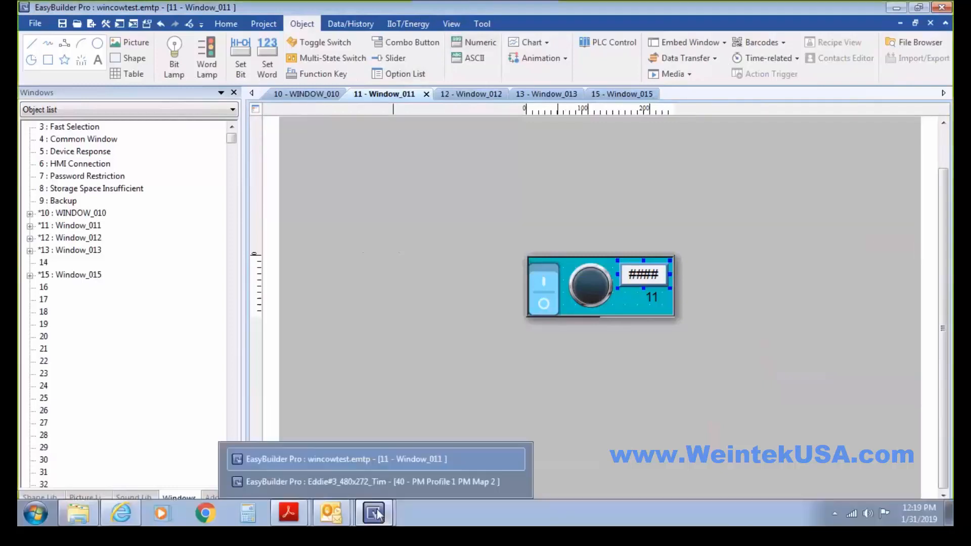
{"action": "left_click", "coordinate": [381, 484]}
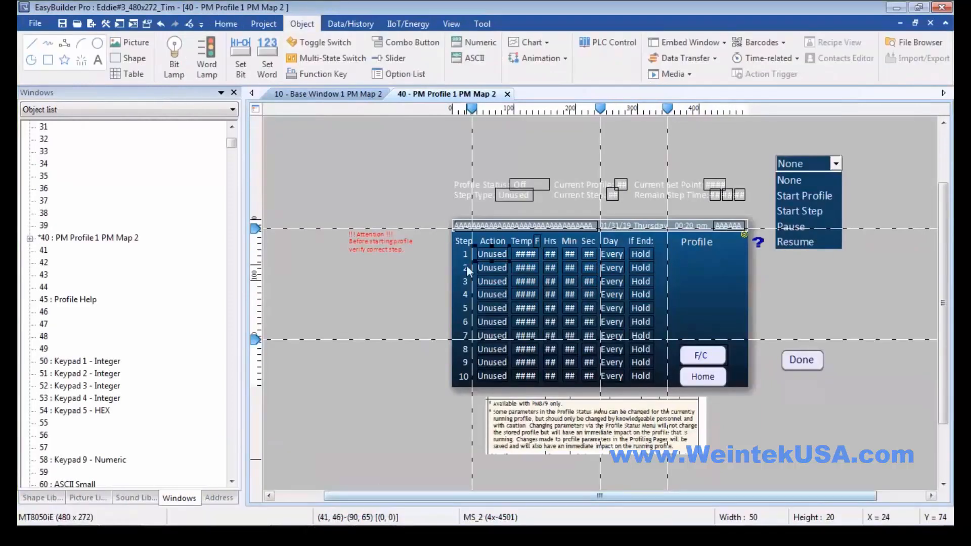
{"action": "left_click", "coordinate": [492, 254]}
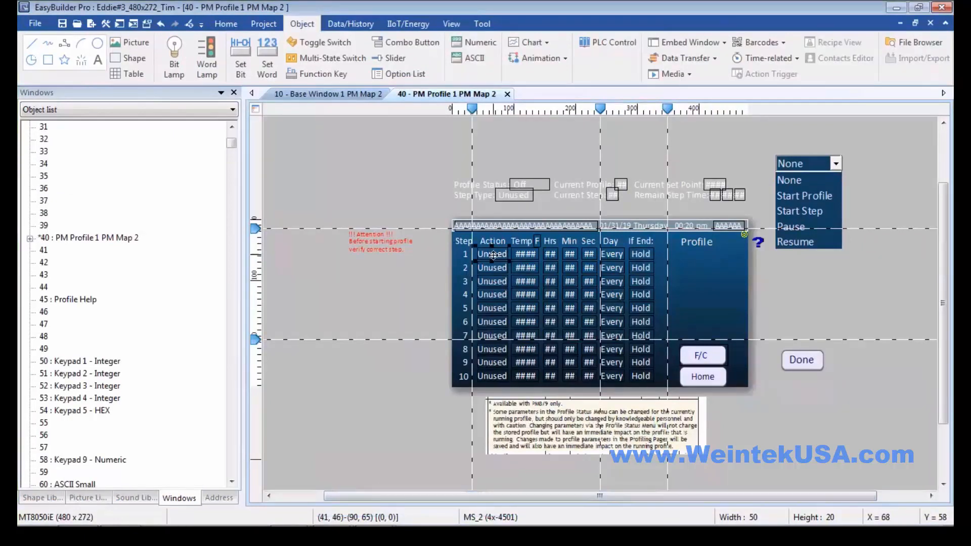
{"action": "left_click", "coordinate": [492, 256]}
{"action": "double_click", "coordinate": [492, 254]}
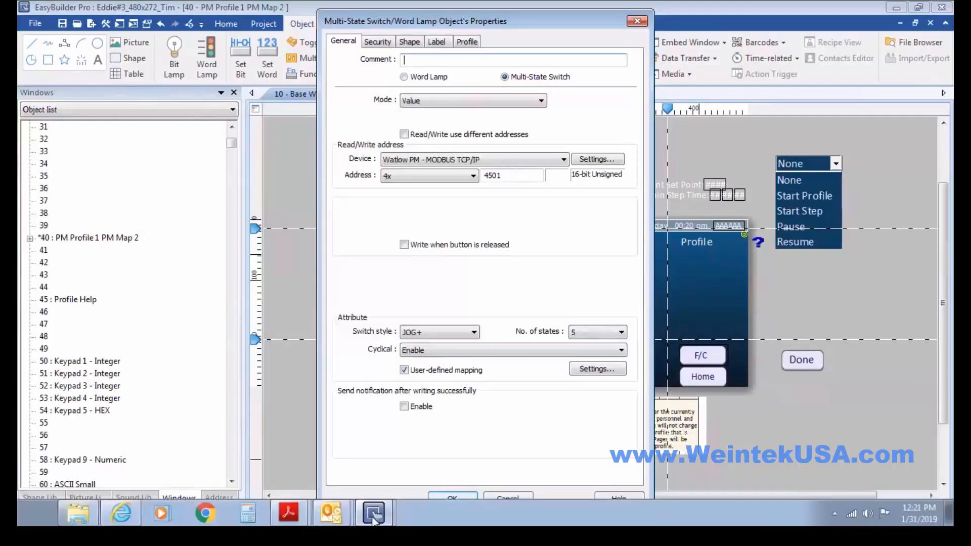
Open the win-offset macro in the wincowtest project and add the declaration "bool onbit = true" below the short variables.
{"action": "mouse_move", "coordinate": [373, 521]}
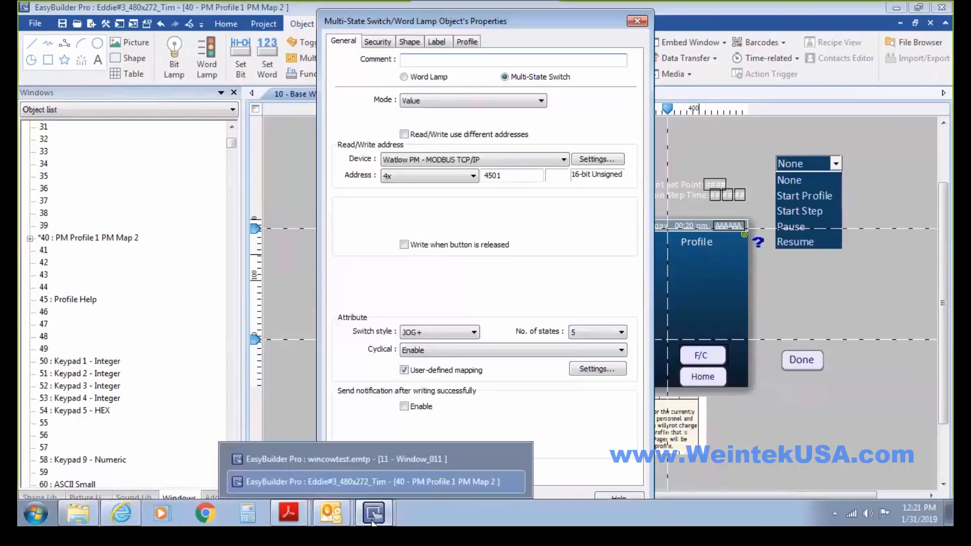
{"action": "left_click", "coordinate": [373, 459]}
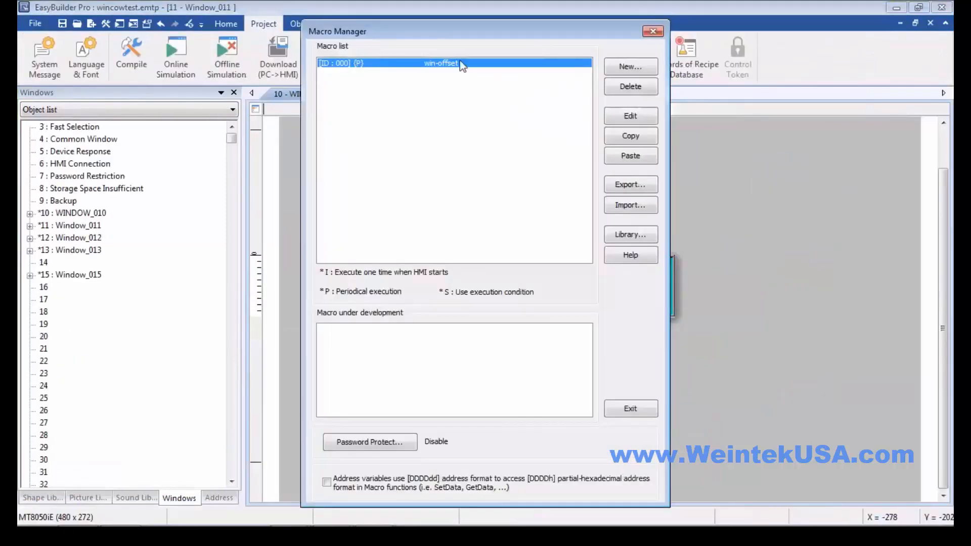
{"action": "double_click", "coordinate": [460, 62]}
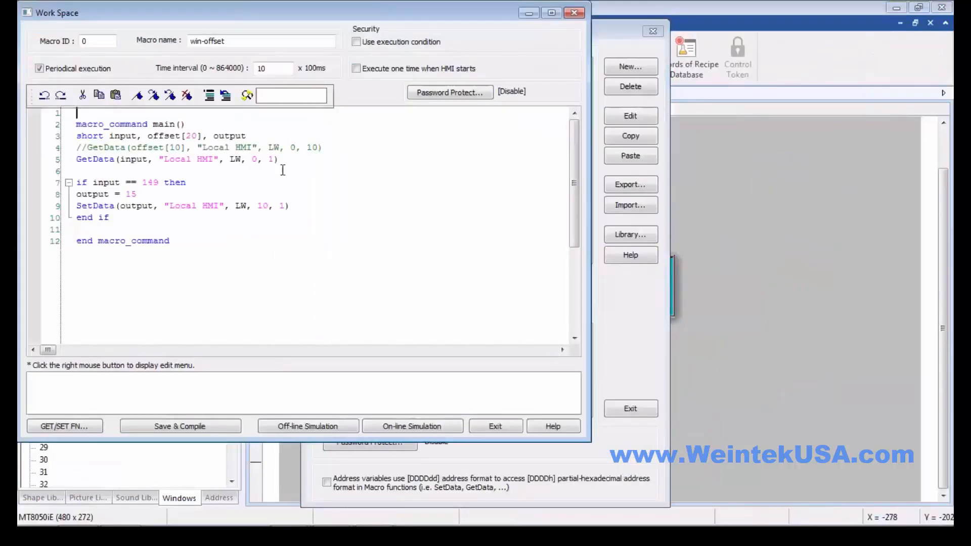
{"action": "left_click", "coordinate": [282, 132]}
{"action": "key", "text": "Return"}
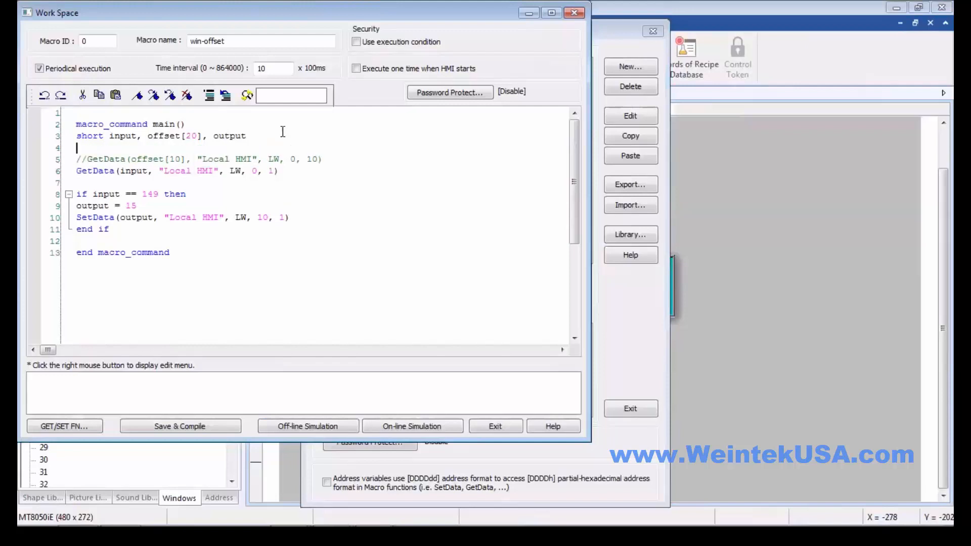
{"action": "type", "text": "bool onbit = true"}
Check the Action switch's device and address in the other open project, and return to window 11 of wincowtest.
{"action": "mouse_move", "coordinate": [364, 522]}
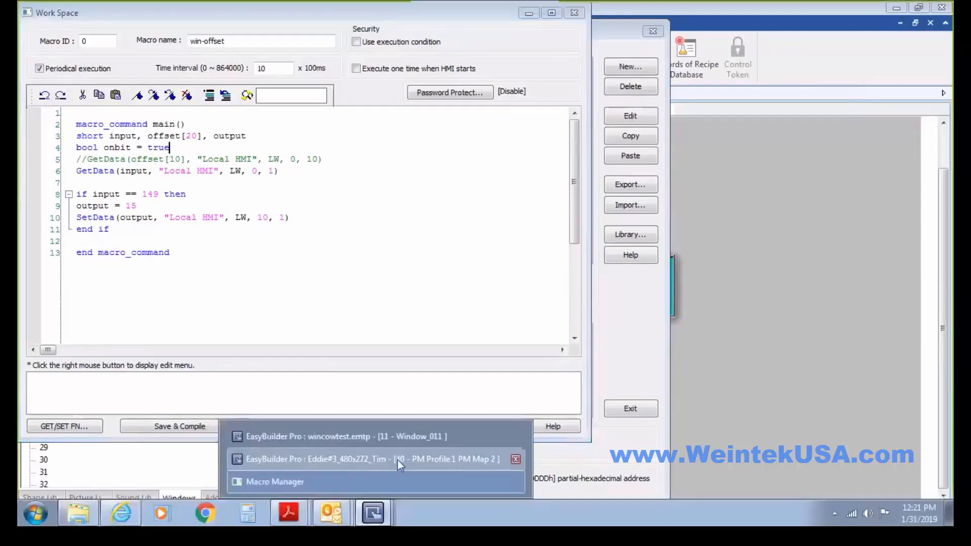
{"action": "left_click", "coordinate": [398, 460]}
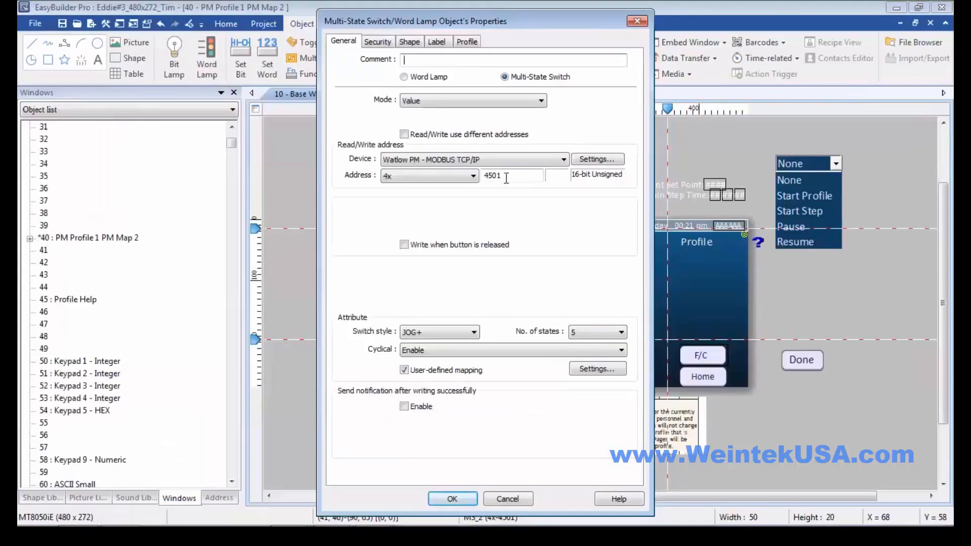
{"action": "mouse_move", "coordinate": [374, 524]}
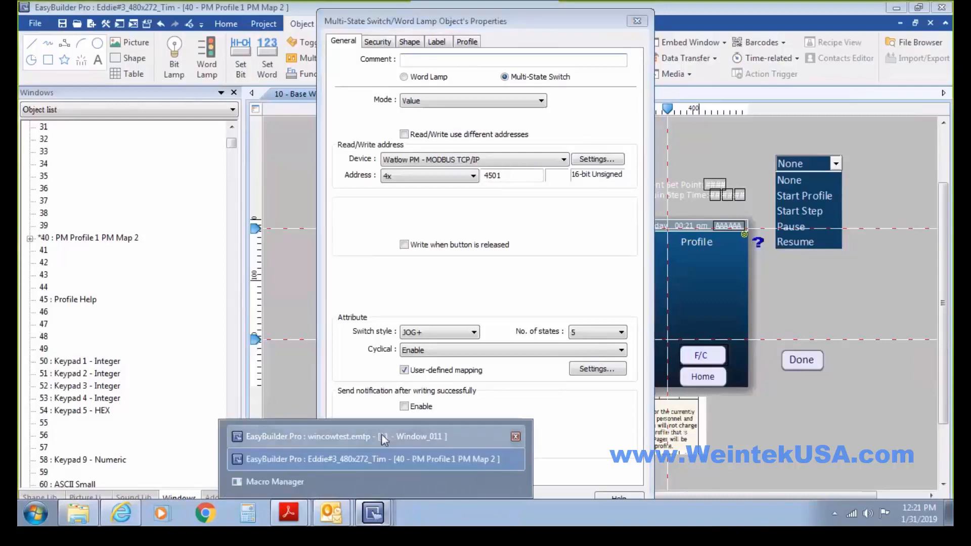
{"action": "left_click", "coordinate": [381, 436]}
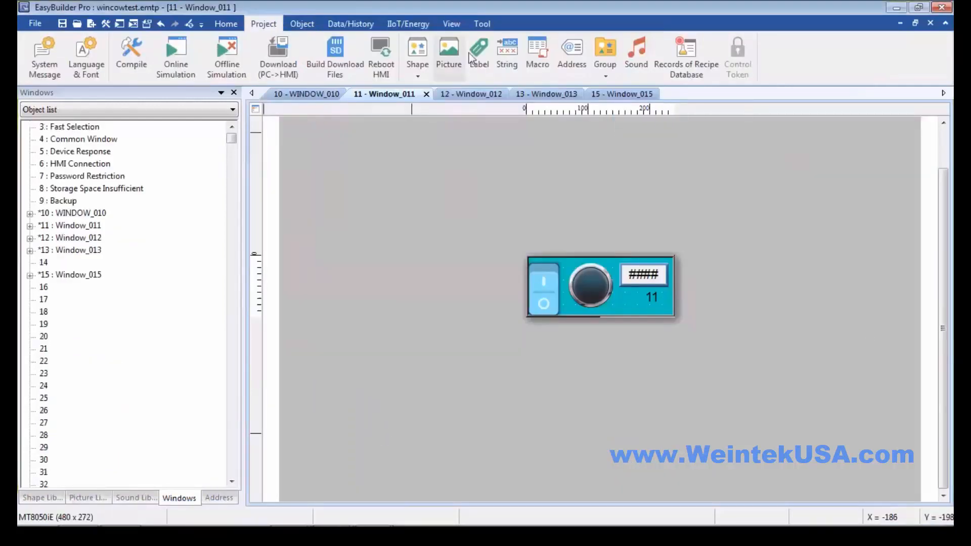
Check the security settings of step 1's If End switch in the other open project, and return to window 11 of wincowtest.
{"action": "left_click", "coordinate": [540, 47]}
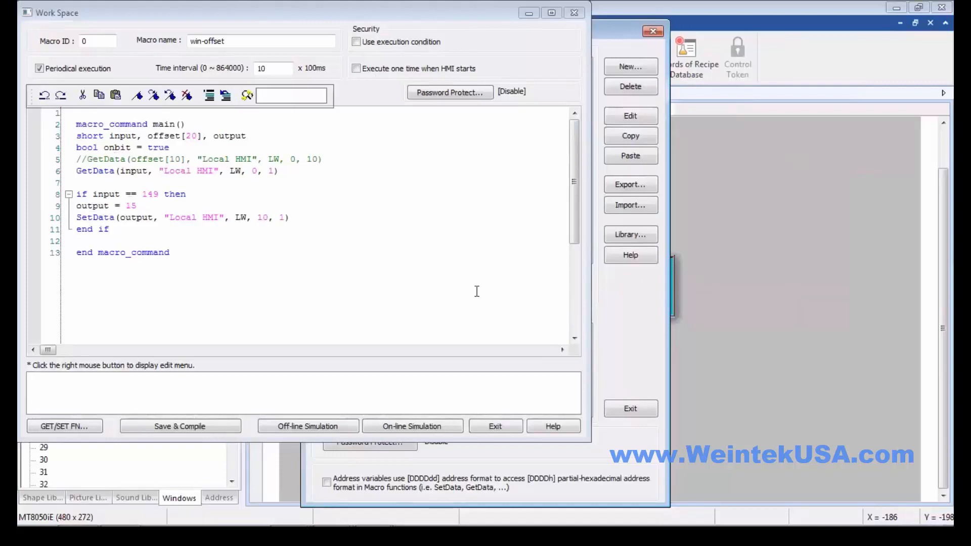
{"action": "mouse_move", "coordinate": [361, 521]}
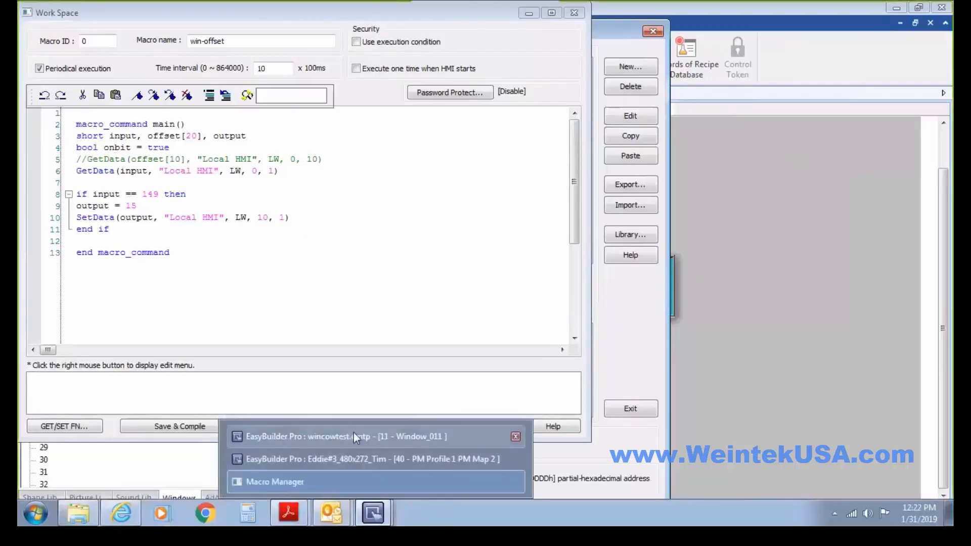
{"action": "left_click", "coordinate": [353, 436]}
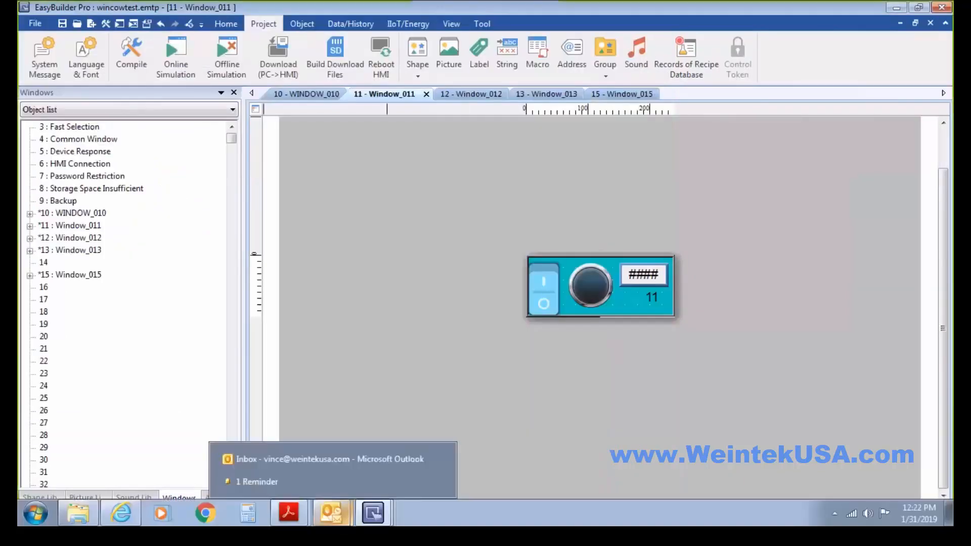
{"action": "mouse_move", "coordinate": [372, 520]}
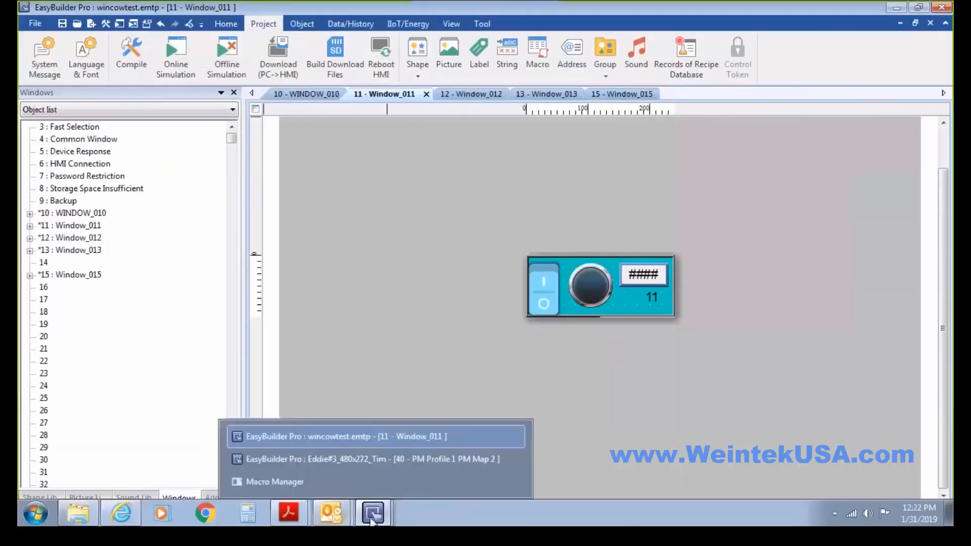
{"action": "left_click", "coordinate": [356, 459]}
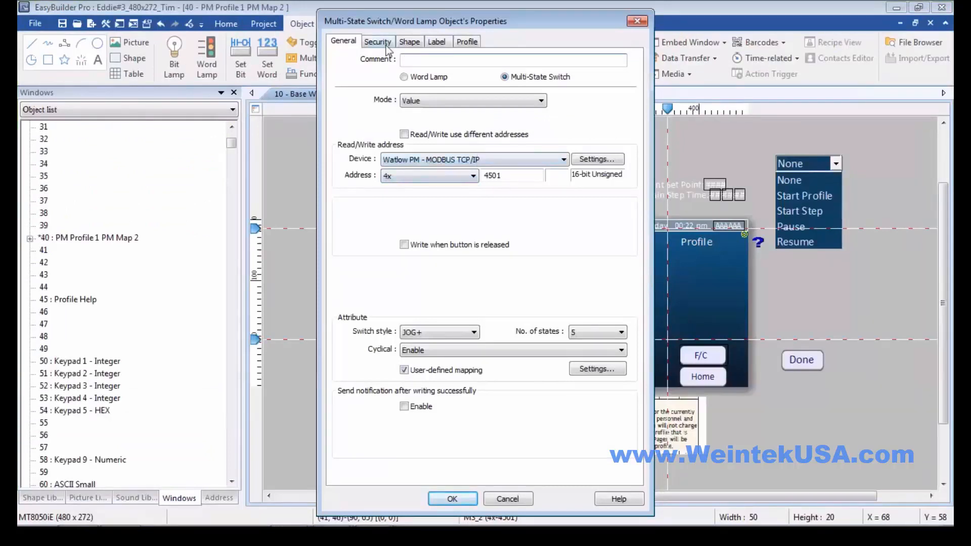
{"action": "left_click", "coordinate": [635, 20]}
{"action": "double_click", "coordinate": [640, 251]}
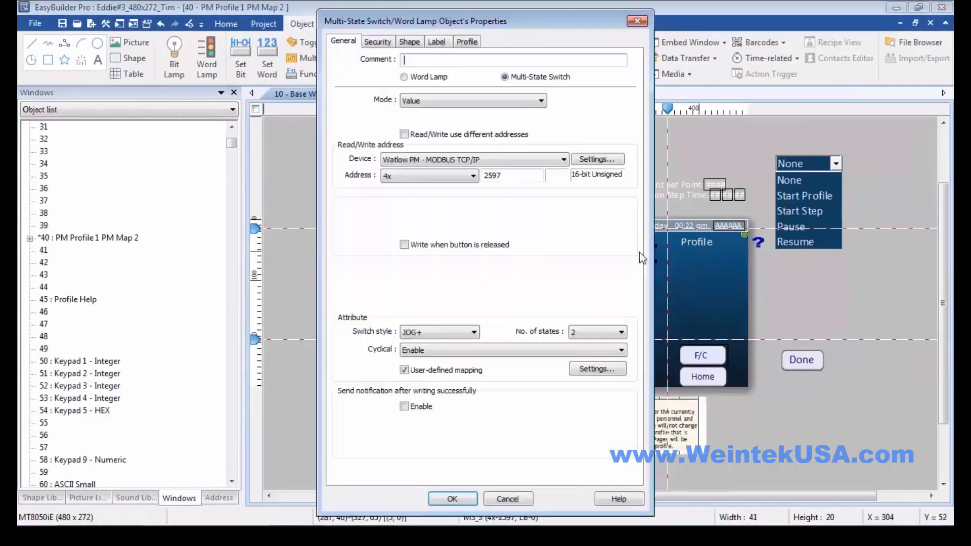
{"action": "left_click", "coordinate": [380, 42]}
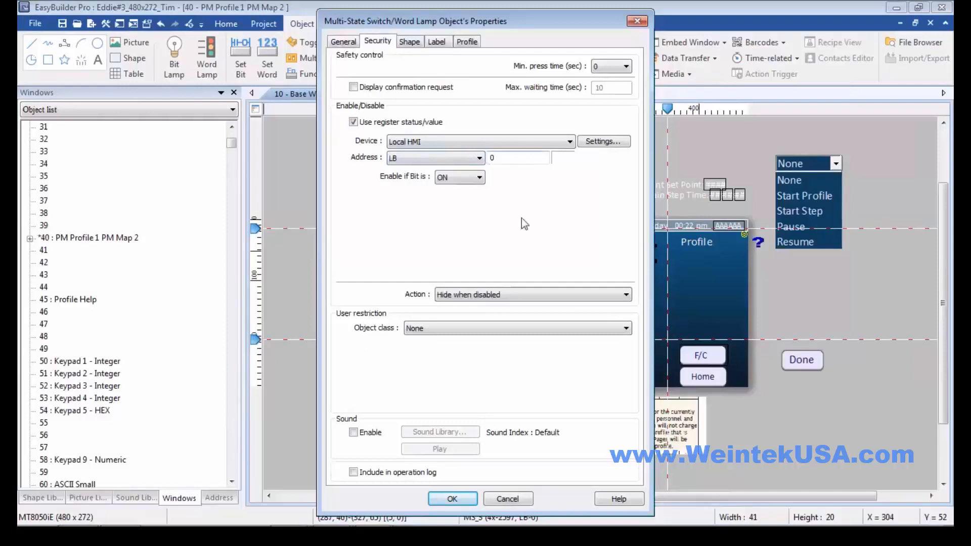
{"action": "left_click", "coordinate": [497, 499]}
{"action": "left_click", "coordinate": [373, 514]}
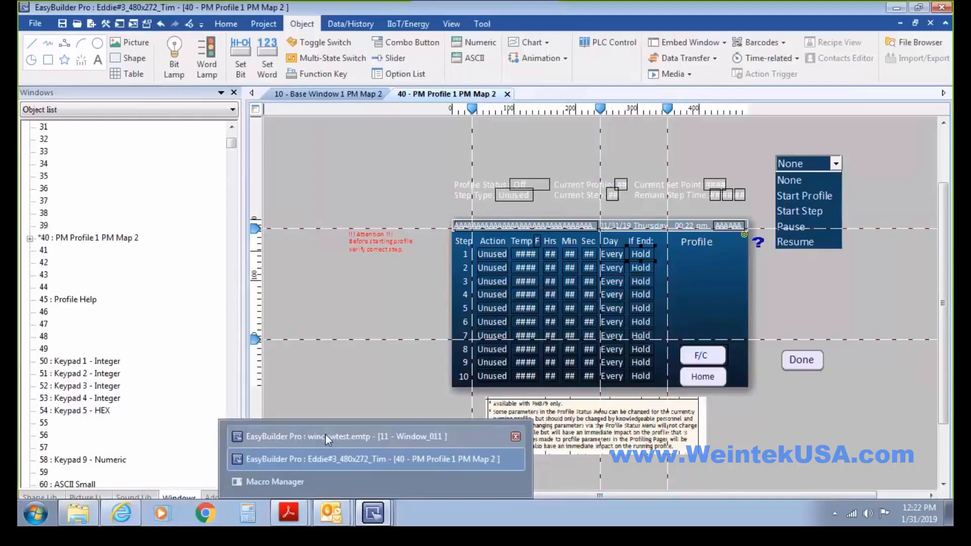
{"action": "left_click", "coordinate": [326, 434]}
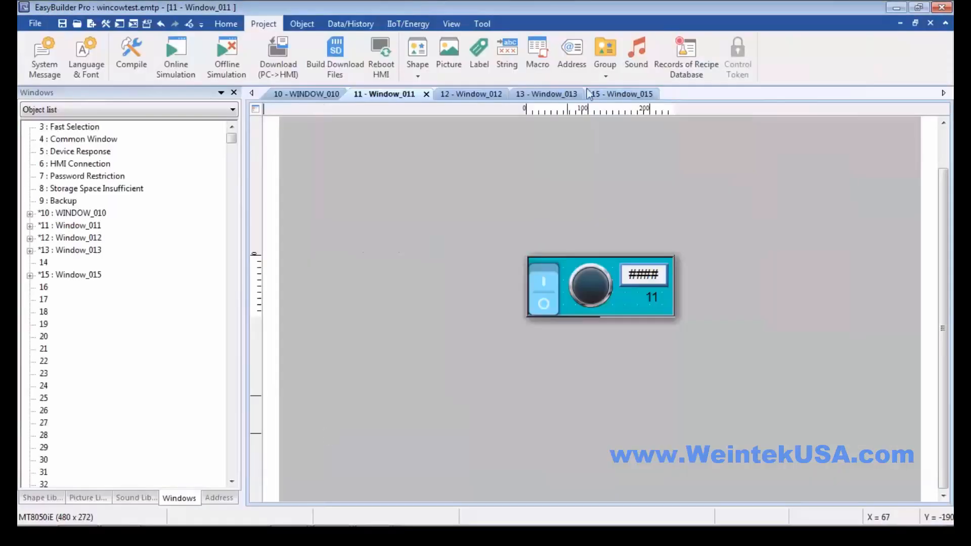
Open the win-offset macro and extend the bool declaration after "onbit = true" with ", off-bit = 0".
{"action": "left_click", "coordinate": [538, 51]}
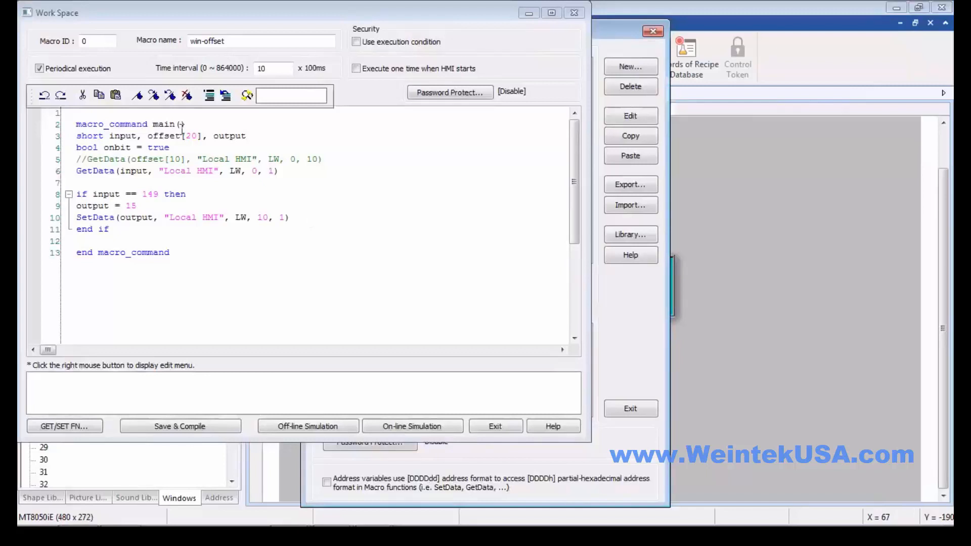
{"action": "left_click", "coordinate": [175, 147]}
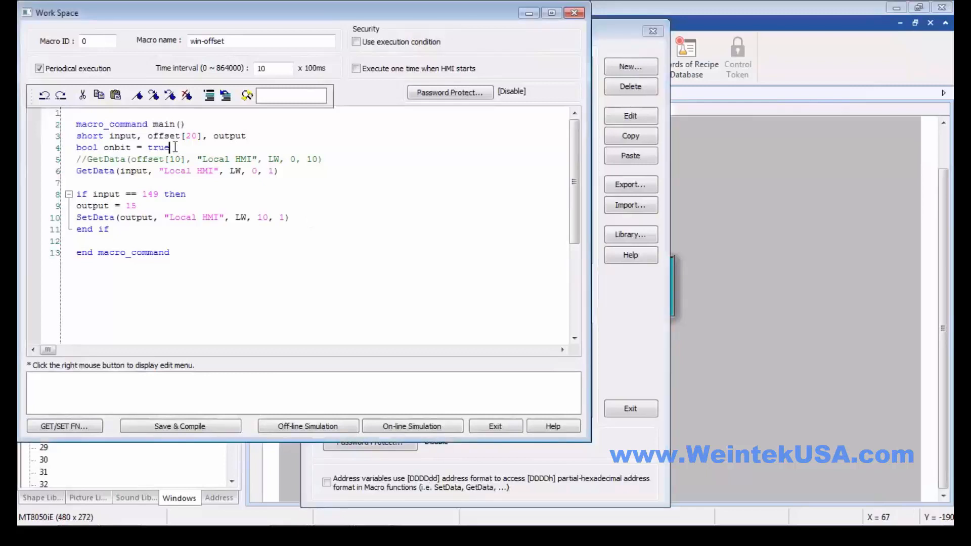
{"action": "type", "text": ", "}
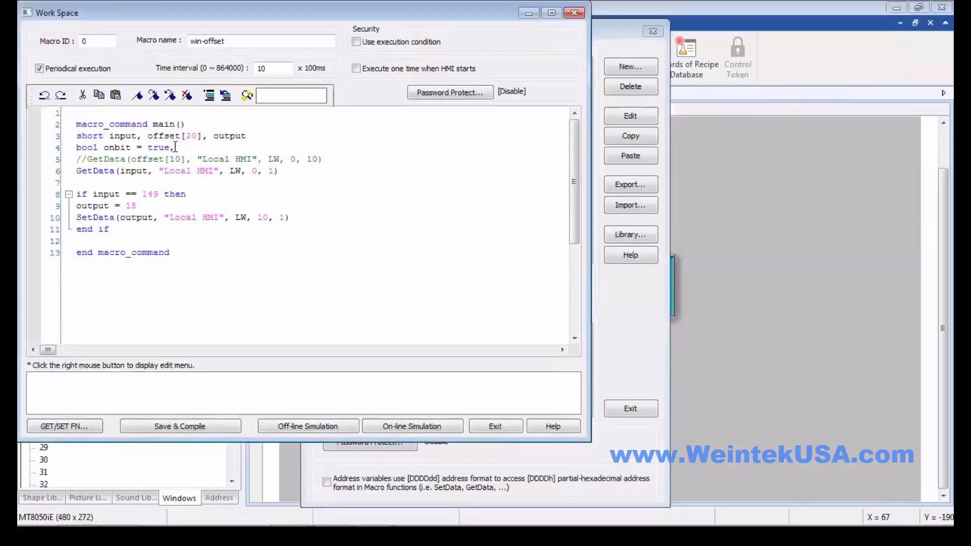
{"action": "type", "text": "off bit"}
{"action": "left_click_drag", "start_coordinate": [202, 147], "coordinate": [198, 149]}
{"action": "type", "text": "-"}
{"action": "left_click", "coordinate": [214, 147]}
{"action": "key", "text": "Right"}
{"action": "type", "text": "= 0"}
Duplicate the "if input == 149" block directly below its end if line.
{"action": "left_click_drag", "start_coordinate": [115, 228], "coordinate": [66, 194]}
{"action": "key", "text": "ctrl+c"}
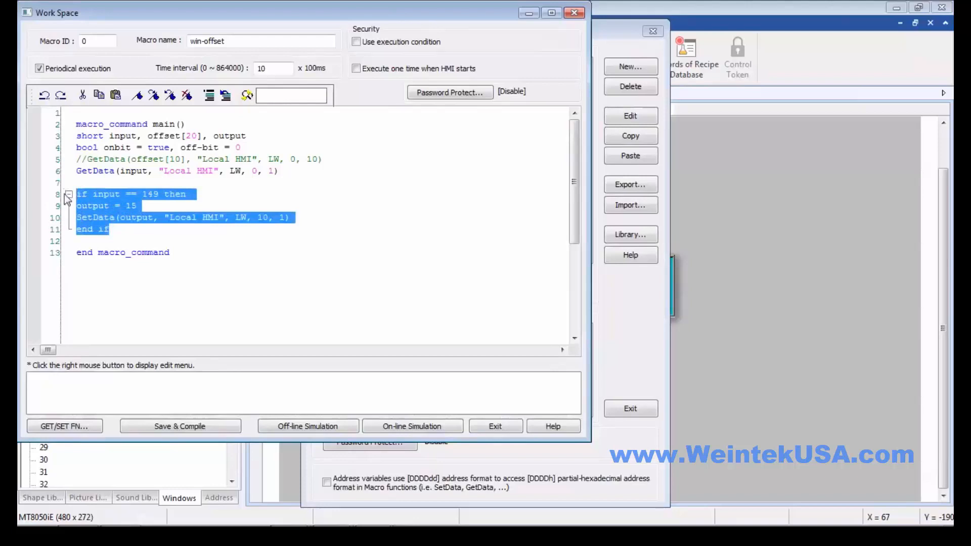
{"action": "left_click", "coordinate": [80, 242]}
{"action": "key", "text": "ctrl+v"}
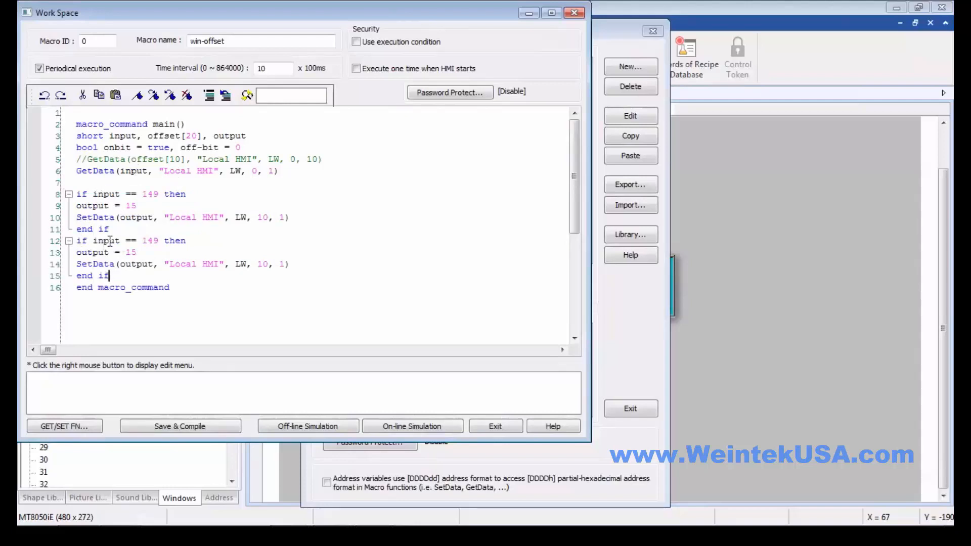
{"action": "left_click", "coordinate": [137, 240]}
{"action": "double_click", "coordinate": [131, 241]}
{"action": "type", "text": "<>"}
{"action": "left_click_drag", "start_coordinate": [126, 276], "coordinate": [76, 241]}
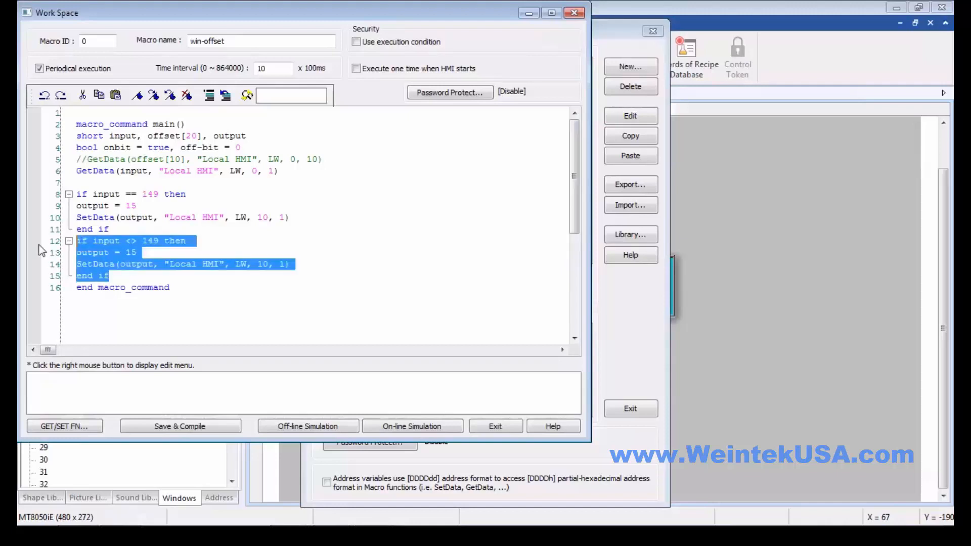
{"action": "key", "text": "Delete"}
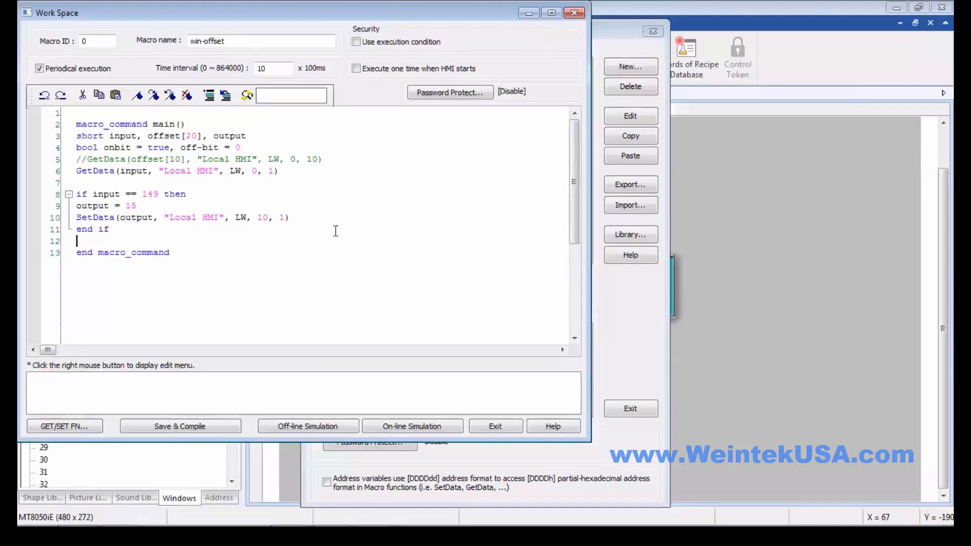
{"action": "key", "text": "ctrl+v"}
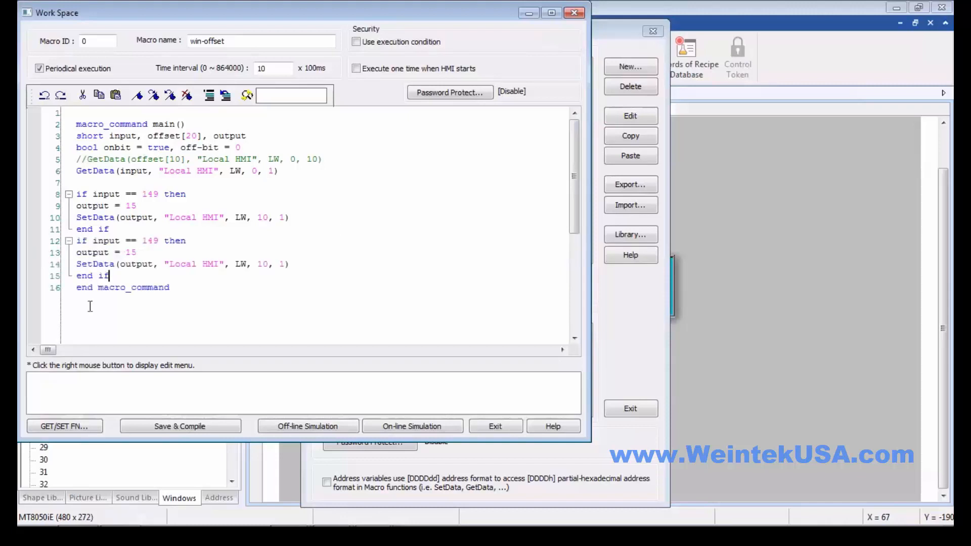
Comment out the duplicated if block and replace output with off-bit in its SetData line.
{"action": "left_click_drag", "start_coordinate": [116, 276], "coordinate": [70, 242]}
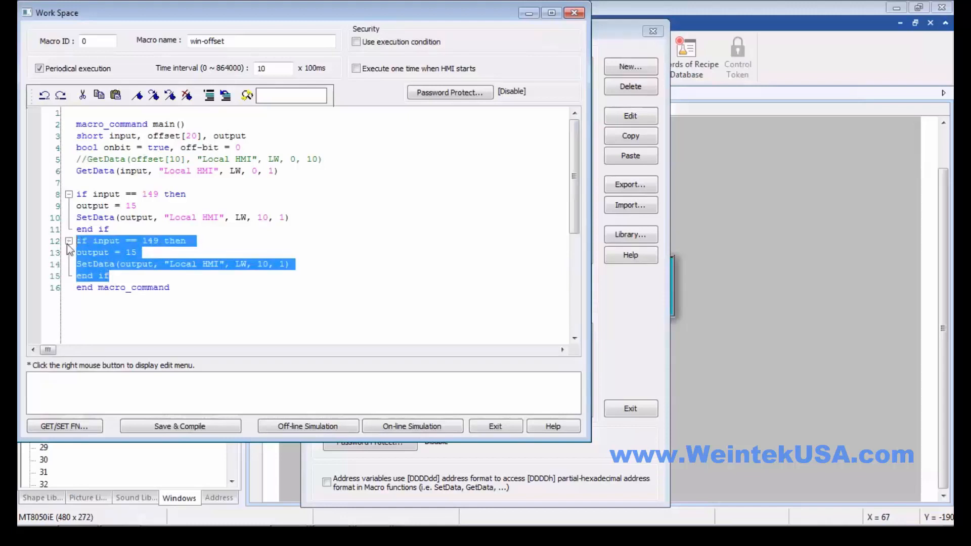
{"action": "left_click", "coordinate": [209, 96]}
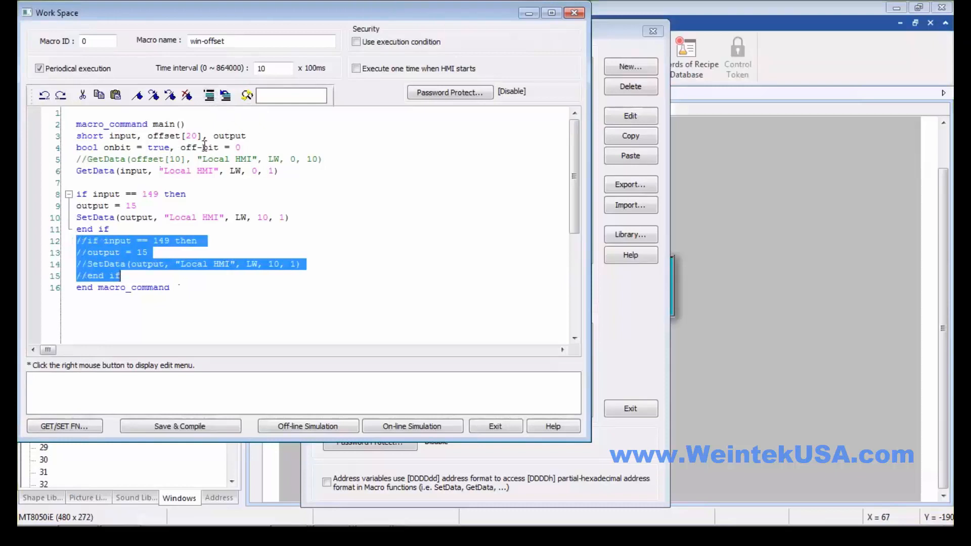
{"action": "left_click_drag", "start_coordinate": [242, 147], "coordinate": [181, 147]}
{"action": "key", "text": "ctrl+c"}
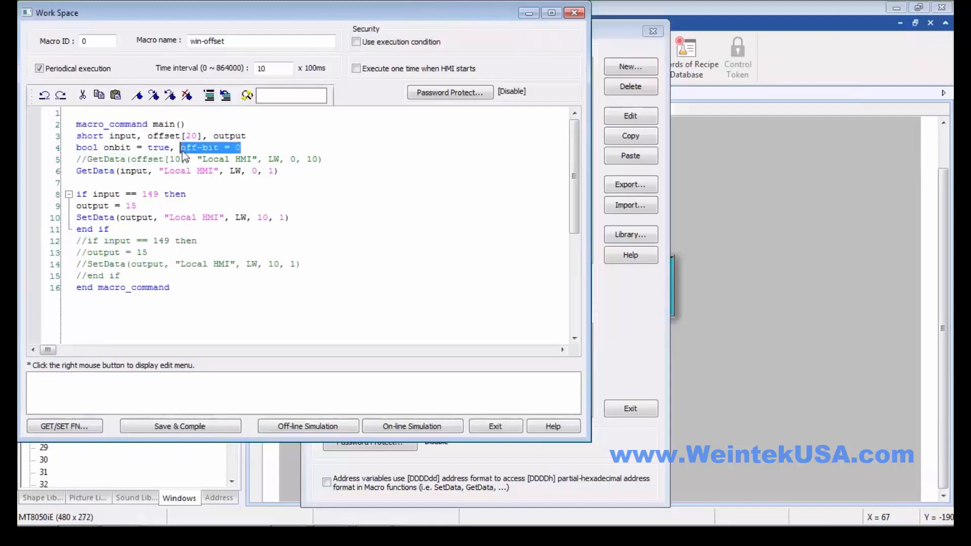
{"action": "double_click", "coordinate": [147, 265]}
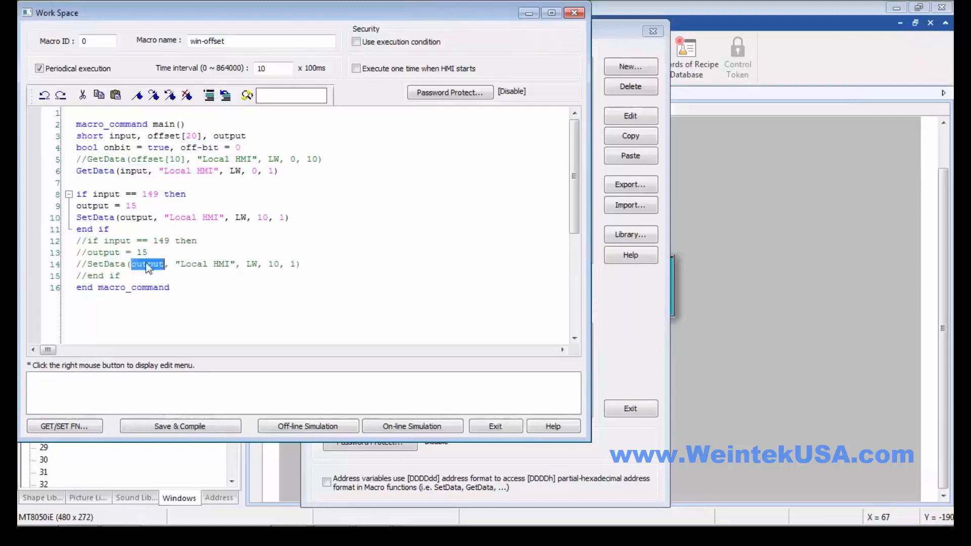
{"action": "key", "text": "ctrl+v"}
{"action": "key", "text": "BackSpace"}
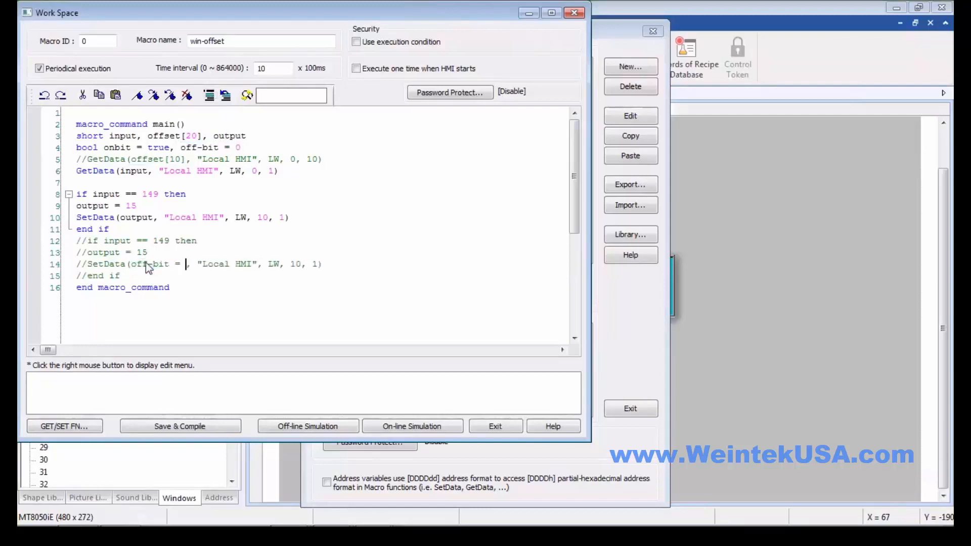
{"action": "key", "text": "BackSpace"}
{"action": "key", "text": "BackSpace"}
{"action": "key", "text": "BackSpace"}
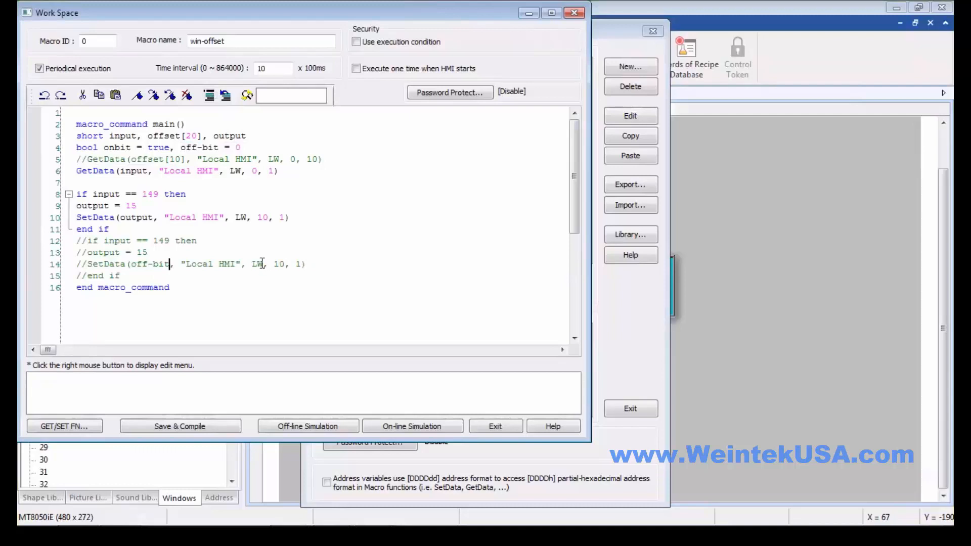
Set the commented SetData address to LB 0 and change that block's condition to "input <> 149".
{"action": "left_click_drag", "start_coordinate": [262, 263], "coordinate": [258, 263]}
{"action": "type", "text": "B"}
{"action": "left_click", "coordinate": [281, 266]}
{"action": "key", "text": "BackSpace"}
{"action": "left_click_drag", "start_coordinate": [147, 241], "coordinate": [138, 243]}
{"action": "type", "text": "><"}
{"action": "key", "text": "BackSpace"}
{"action": "key", "text": "BackSpace"}
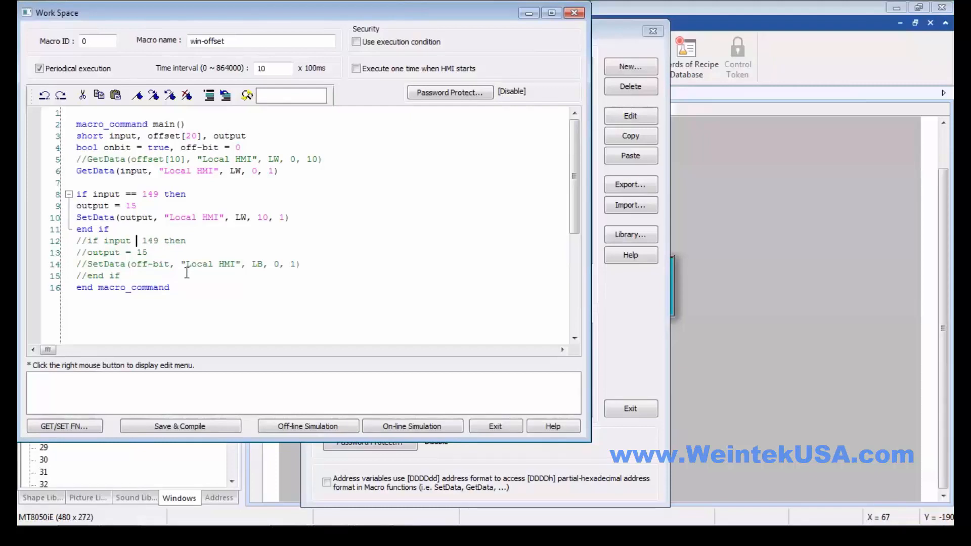
{"action": "type", "text": "<>"}
Duplicate the commented block below the active end if, with condition "input == 149" and onbit as the SetData variable in the upper copy.
{"action": "left_click_drag", "start_coordinate": [122, 276], "coordinate": [77, 241]}
{"action": "key", "text": "ctrl+c"}
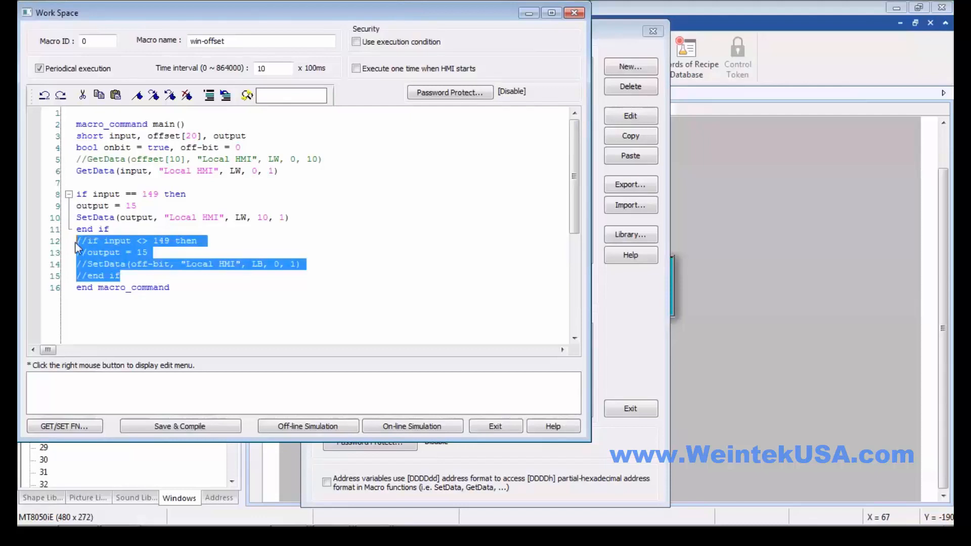
{"action": "left_click", "coordinate": [115, 229]}
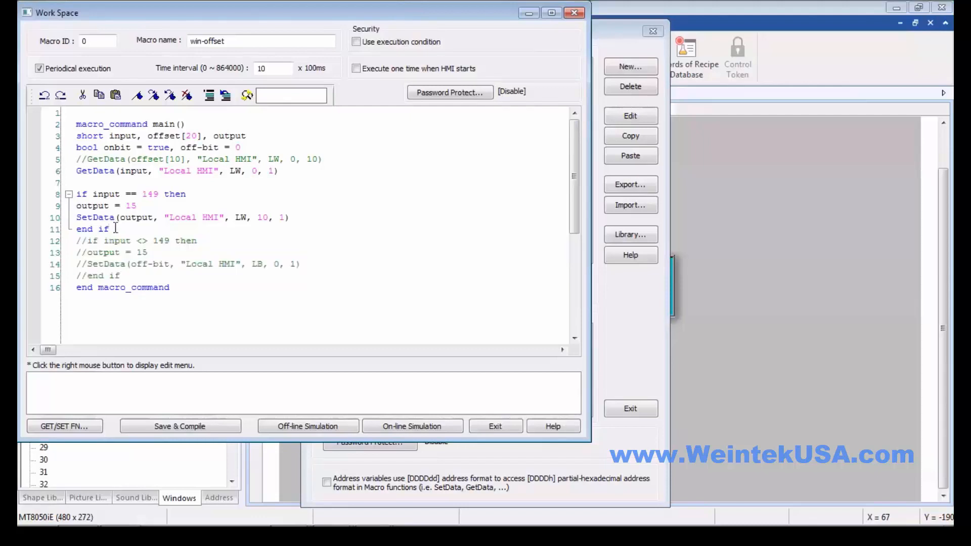
{"action": "key", "text": "Return"}
{"action": "key", "text": "ctrl+v"}
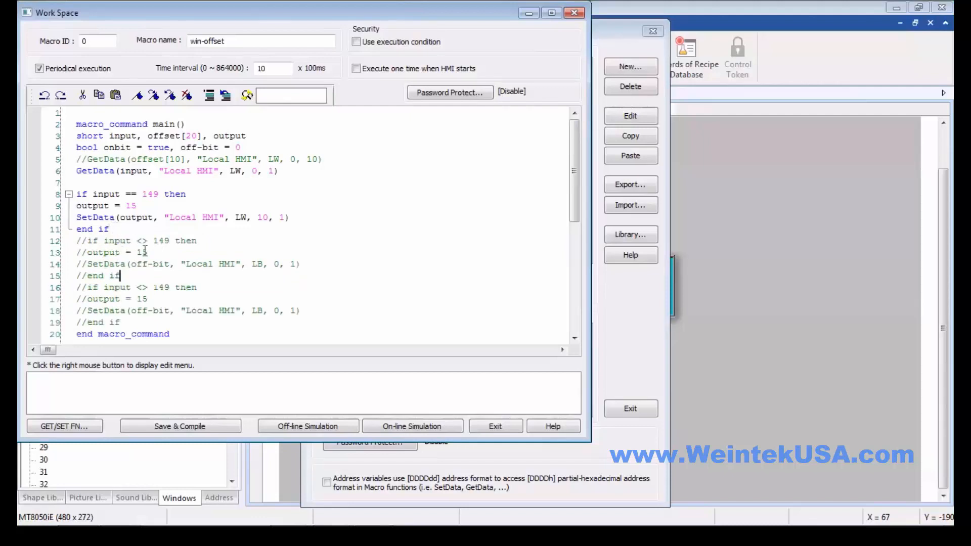
{"action": "left_click_drag", "start_coordinate": [148, 240], "coordinate": [137, 240]}
{"action": "type", "text": "=="}
{"action": "left_click_drag", "start_coordinate": [152, 263], "coordinate": [134, 268]}
{"action": "key", "text": "Delete"}
{"action": "type", "text": "on"}
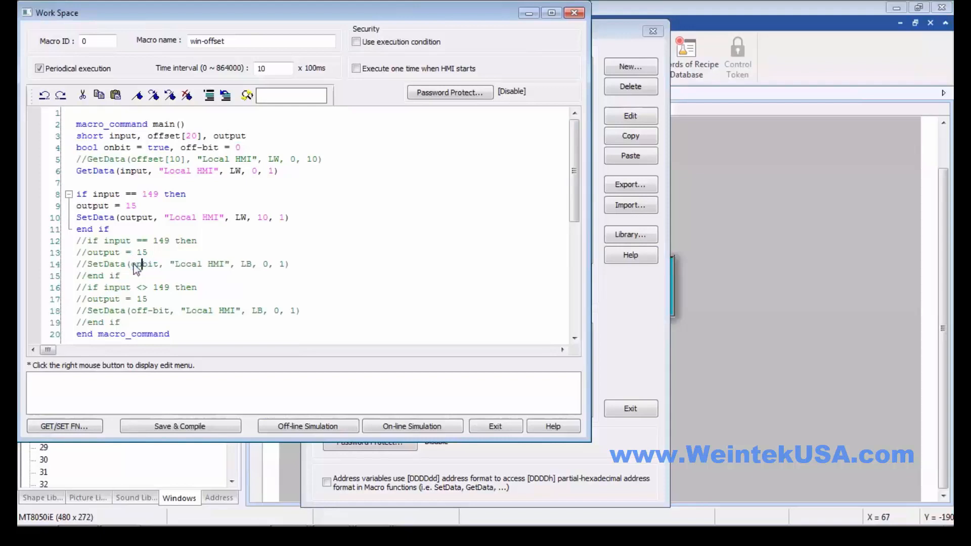
Save and compile the win-offset macro, and go to the off-bit name in the bool declaration to check it.
{"action": "left_click", "coordinate": [218, 429]}
{"action": "double_click", "coordinate": [93, 379]}
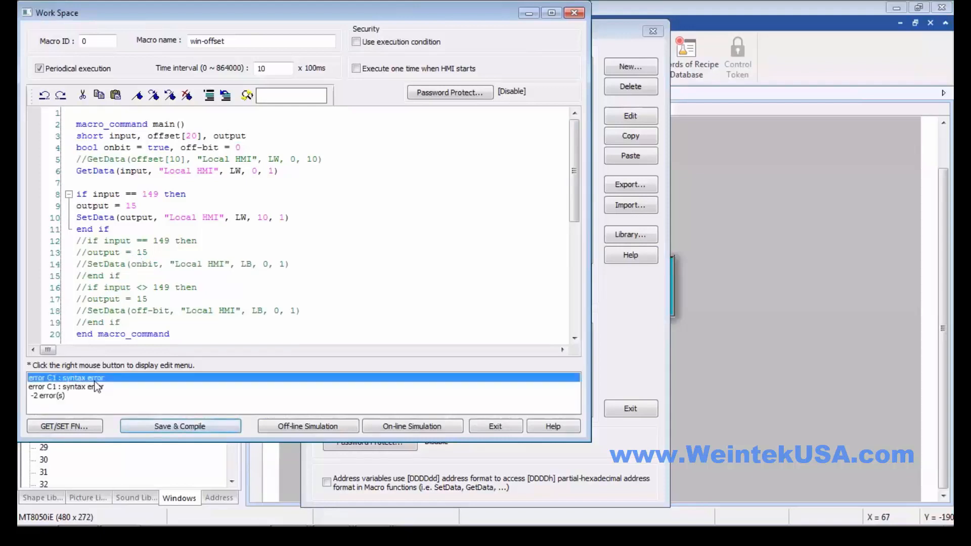
{"action": "left_click", "coordinate": [214, 148]}
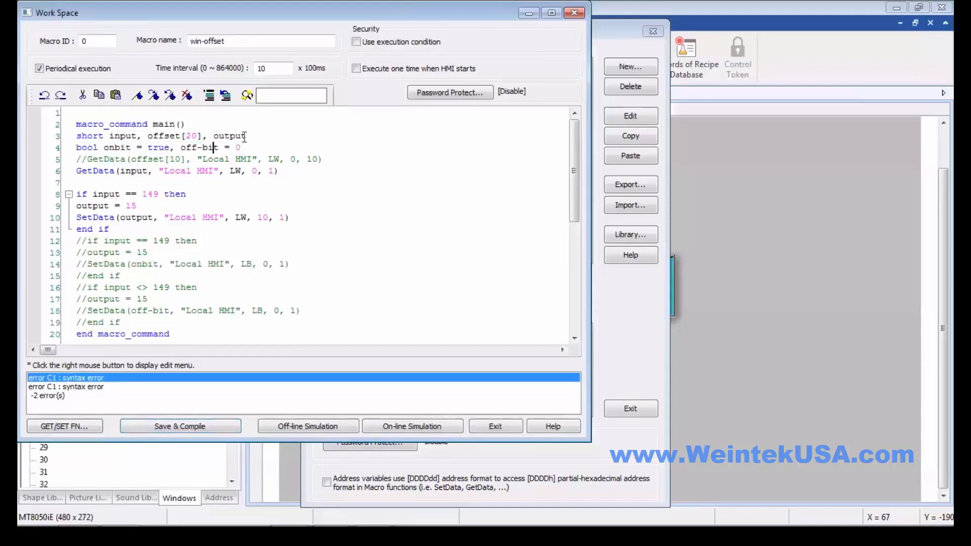